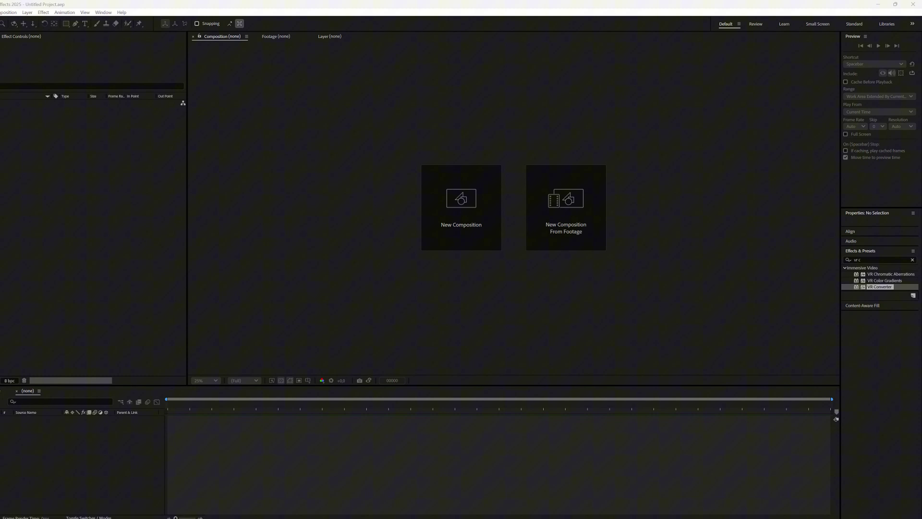
Step: Import SatoPiha2024.mp4 and use it to make a new SatoPiha2024 composition from footage
left_click_drag(0, 202, 38, 209)
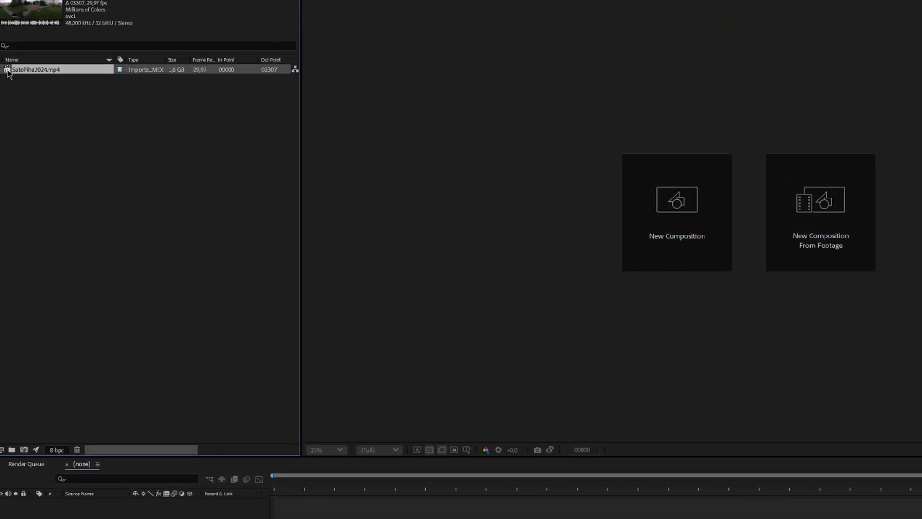
left_click_drag(8, 73, 27, 409)
left_click_drag(32, 459, 30, 463)
left_click(87, 13)
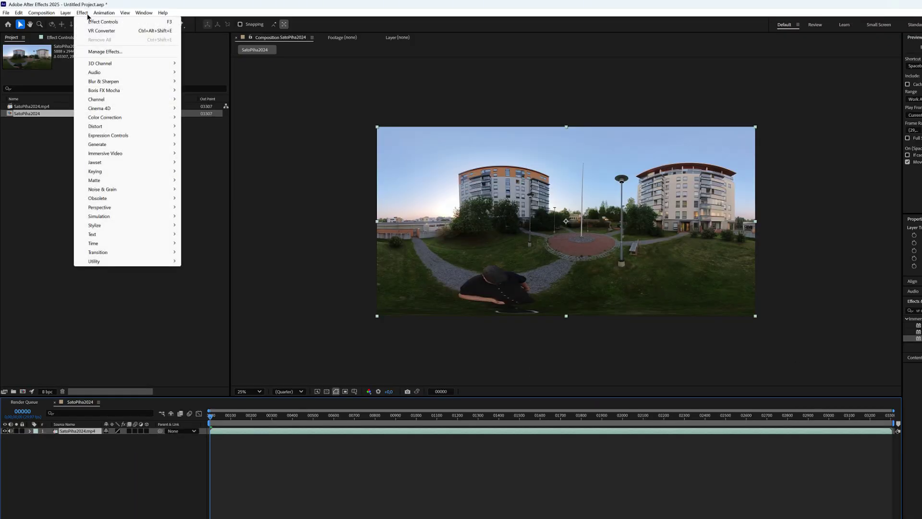
mouse_move(126, 157)
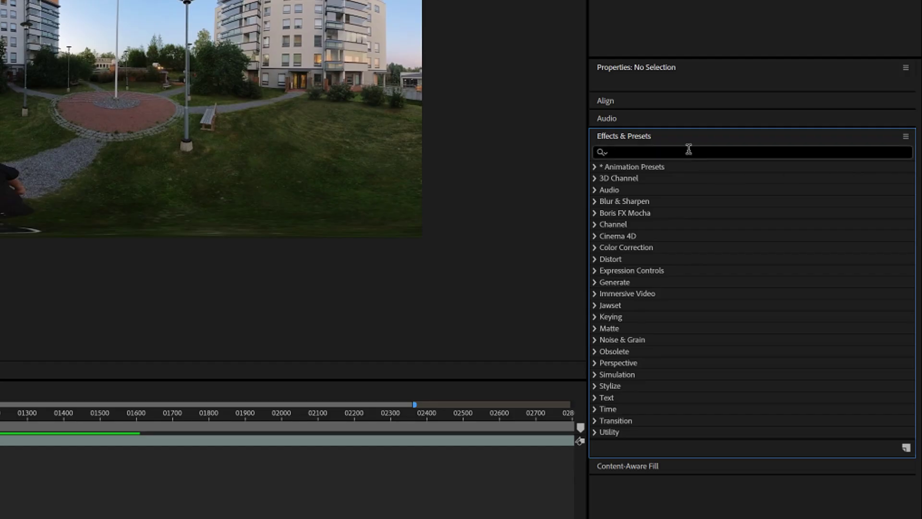
Step: Search effects for 'vr' and apply VR Converter to the SatoPiha2024.mp4 layer
left_click(689, 151)
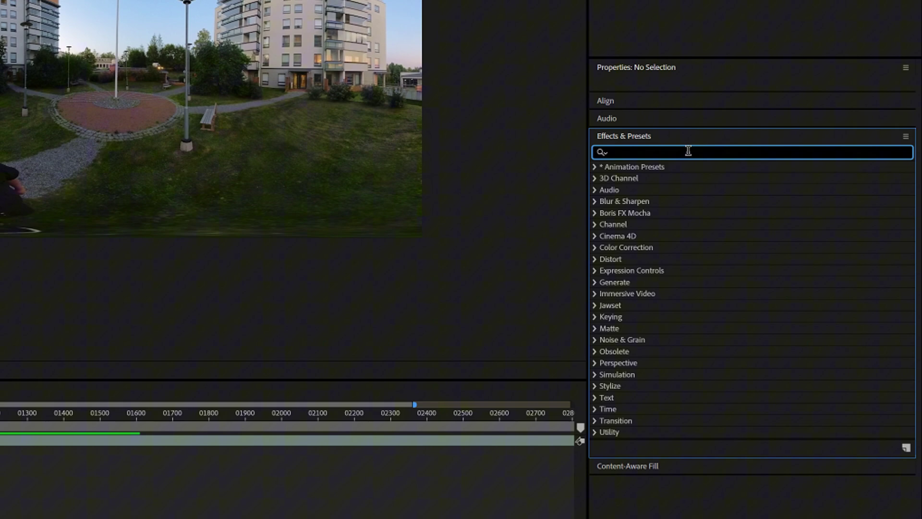
type("vr")
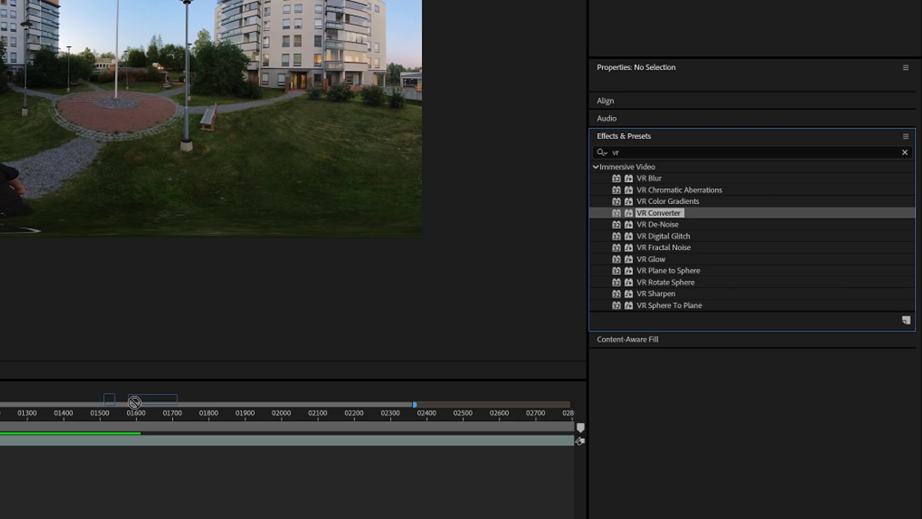
left_click_drag(134, 402, 66, 446)
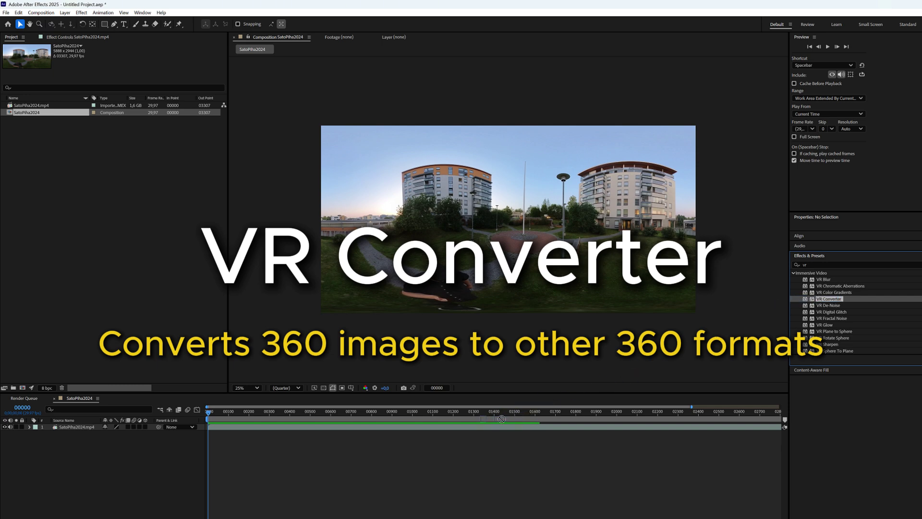
left_click_drag(501, 419, 503, 425)
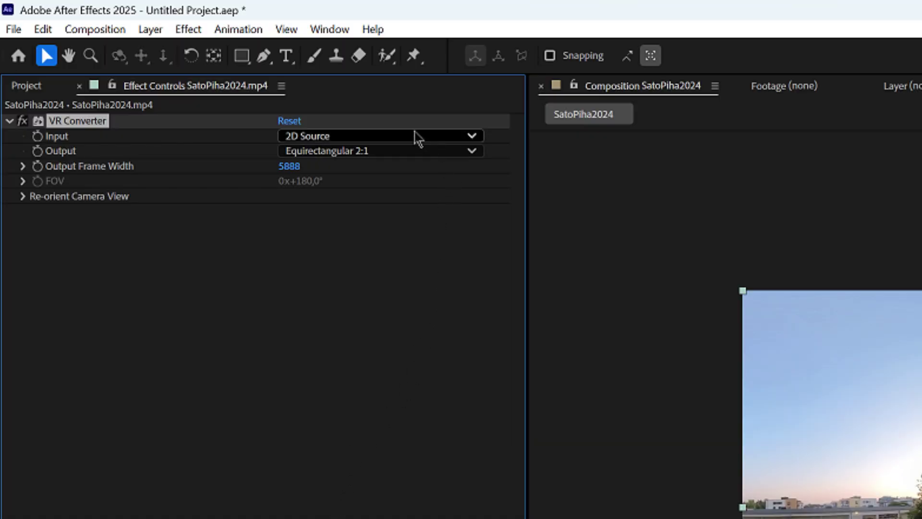
Step: Set the VR Converter Input projection to Equirectangular 2:1
left_click(431, 139)
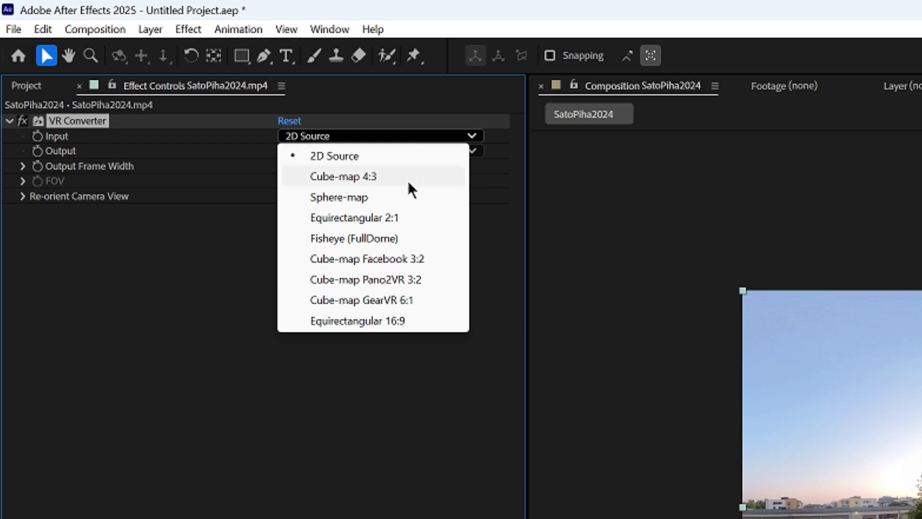
left_click(416, 222)
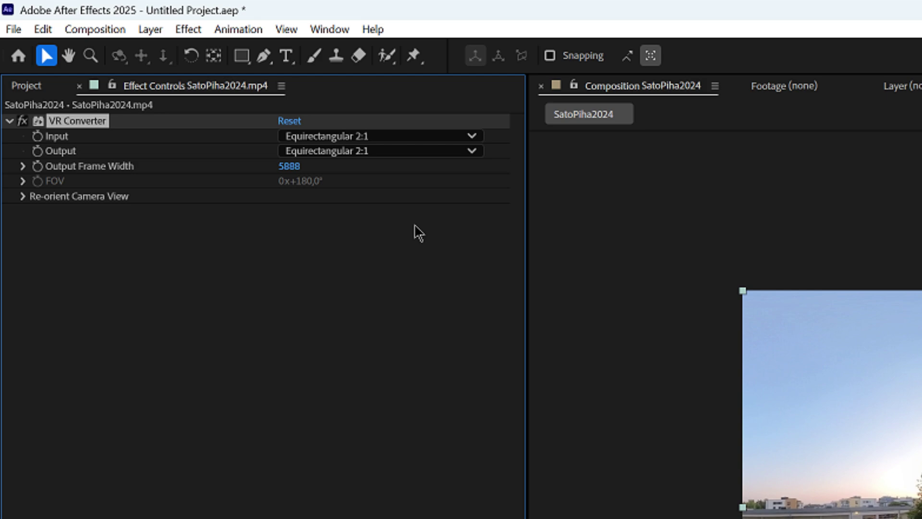
left_click(454, 151)
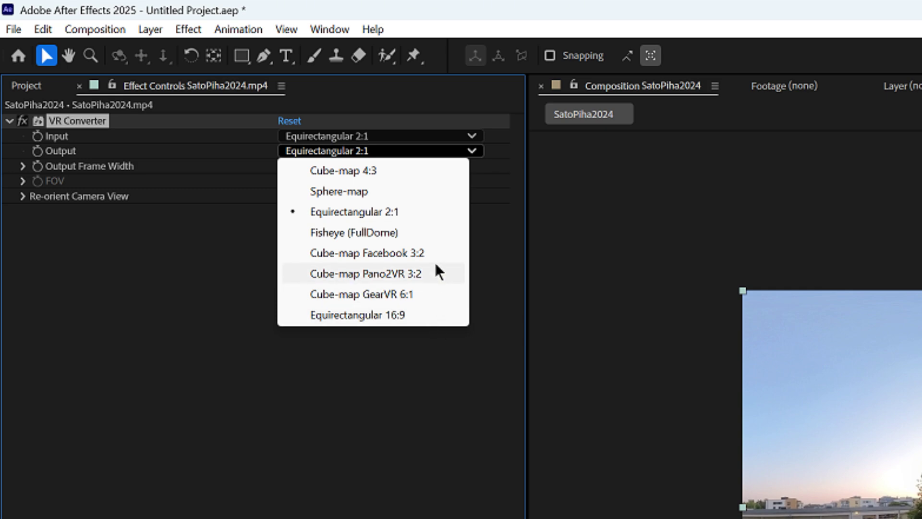
Step: Try VR Converter outputs Cube-map 4:3, Fisheye (FullDome) and Sphere-map, ending on Cube-map 4:3
left_click(416, 172)
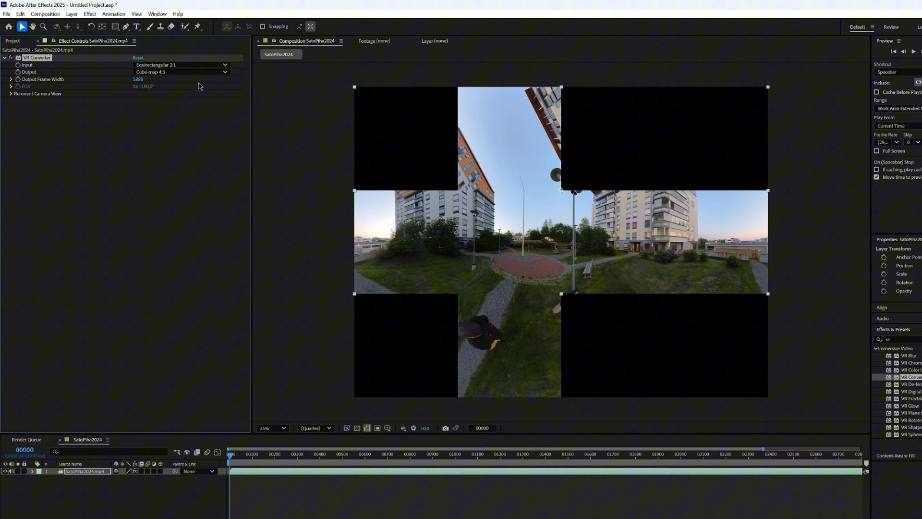
left_click(201, 71)
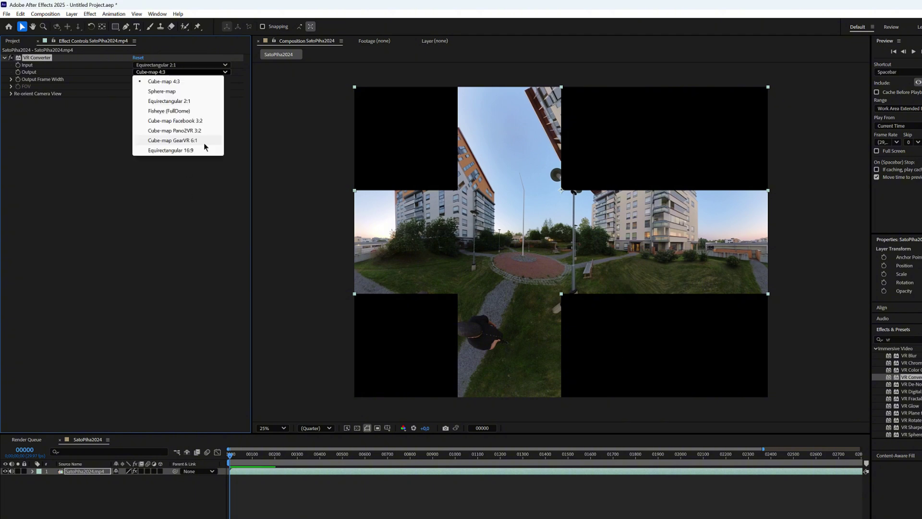
left_click(203, 106)
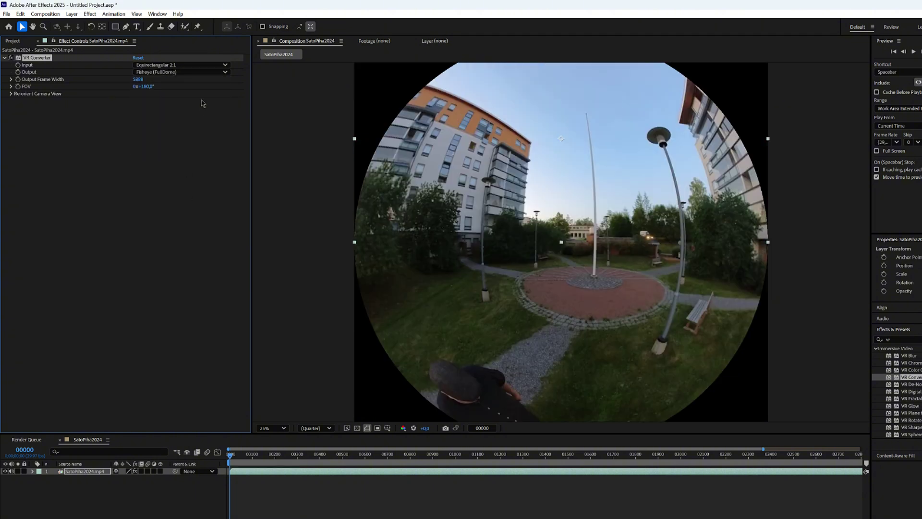
left_click(200, 71)
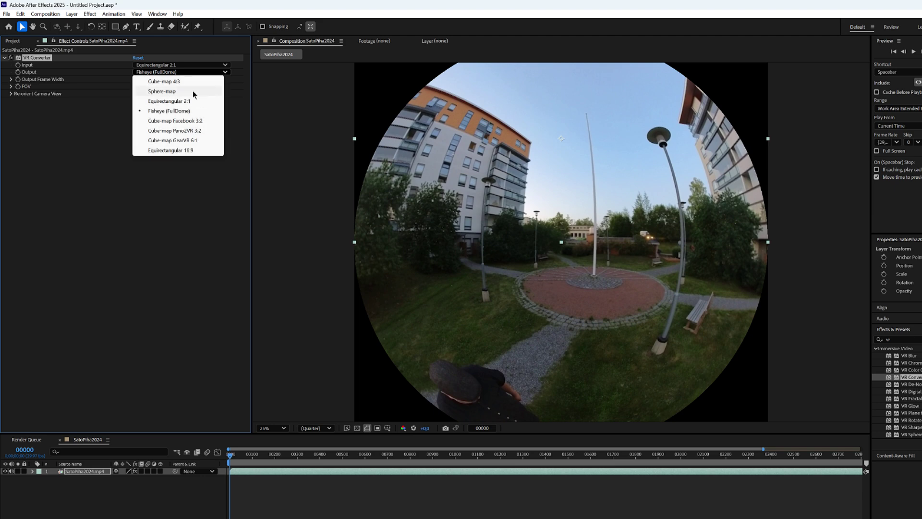
left_click(193, 91)
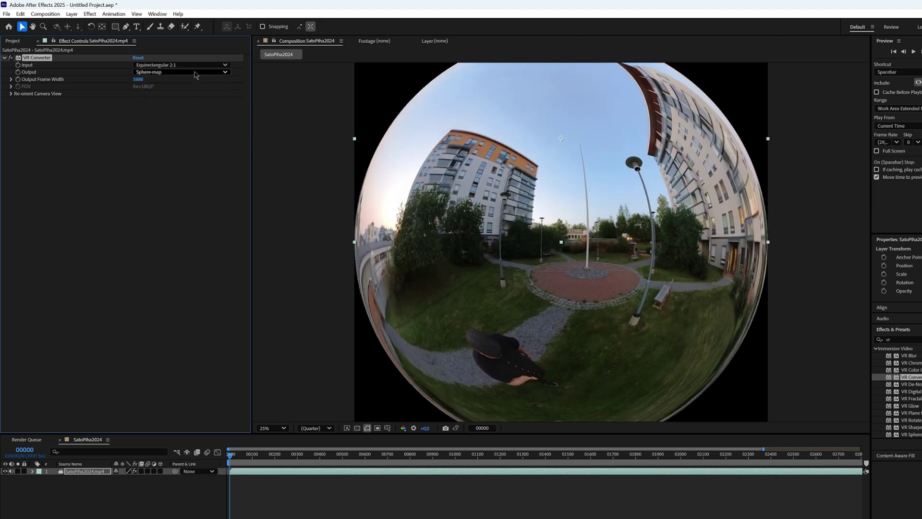
left_click(195, 73)
left_click(200, 82)
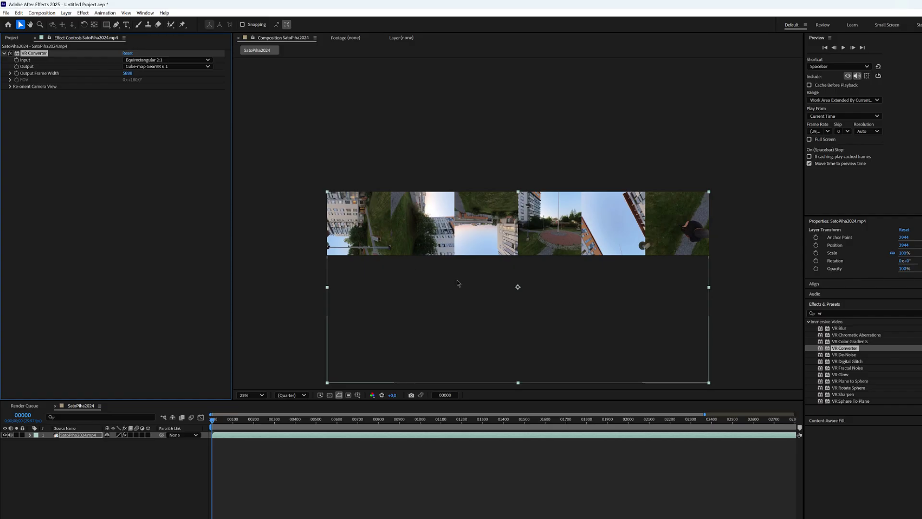
Step: Zoom to 50%, pan across the cube-map strip's faces, then zoom back to 25%
key("period")
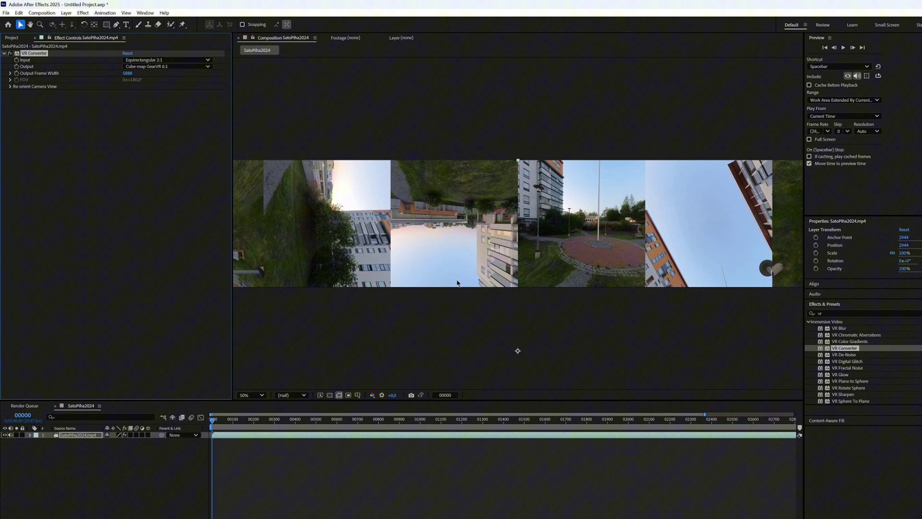
left_click_drag(478, 329, 581, 307)
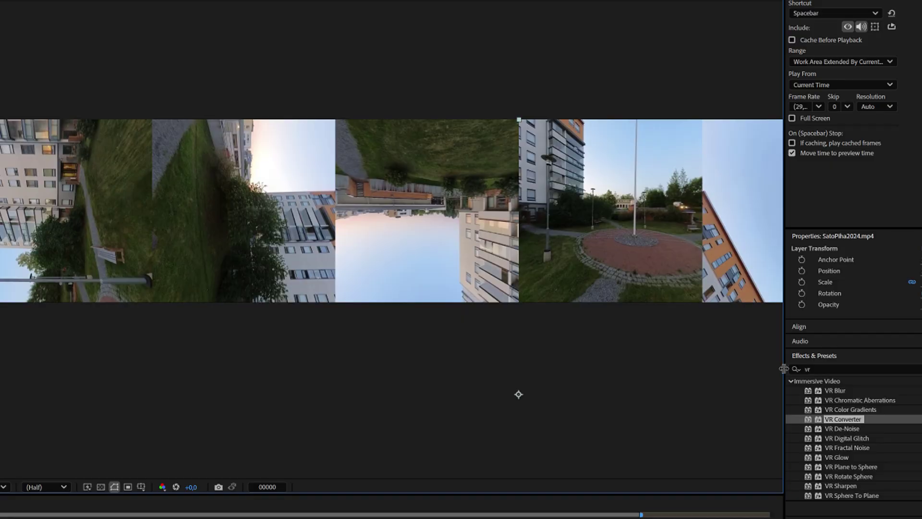
left_click_drag(804, 311, 898, 312)
left_click_drag(587, 362, 514, 371)
key("comma")
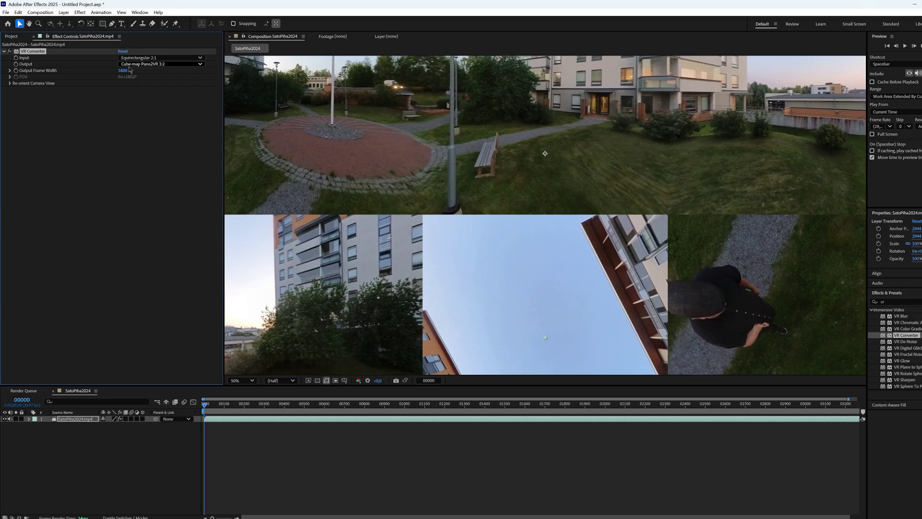
Step: Choose Cube-map Facebook 3:2 as the VR Converter Output
left_click(144, 64)
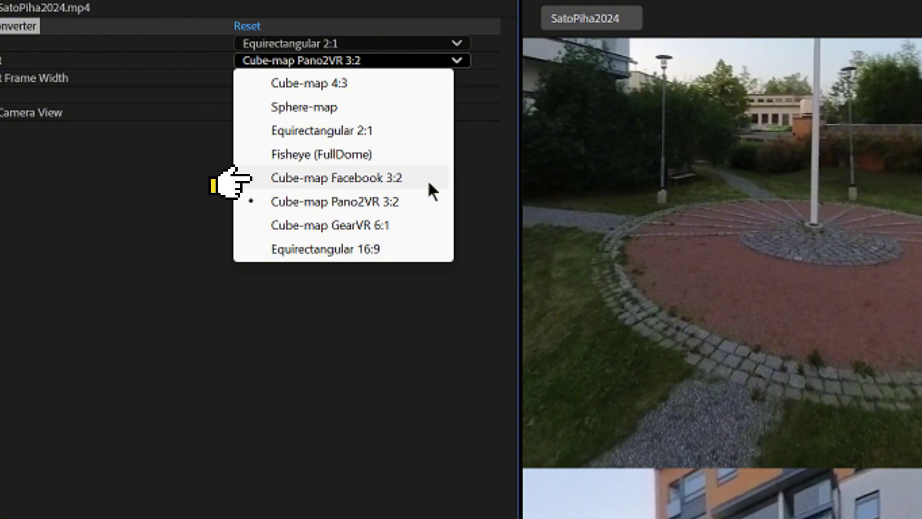
left_click(429, 184)
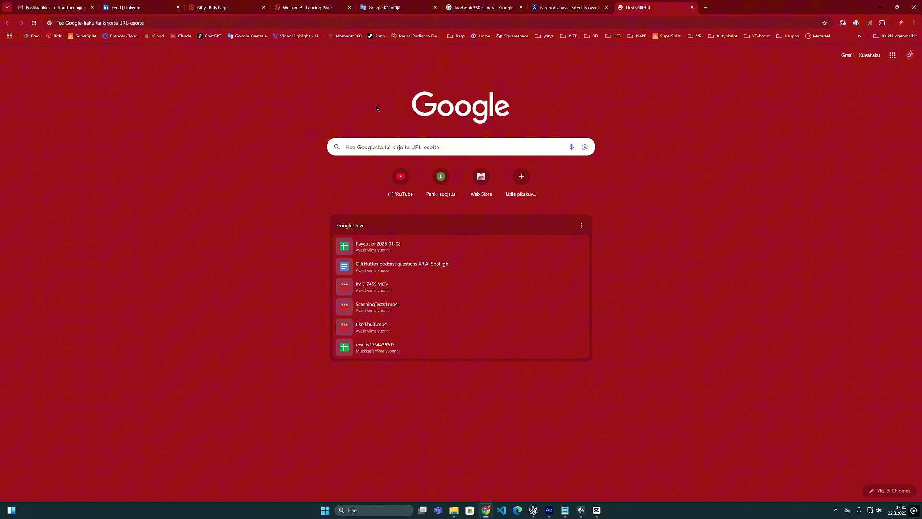
Step: Switch Chrome to the 'Welcome! - Landing Page' tab
left_click(297, 8)
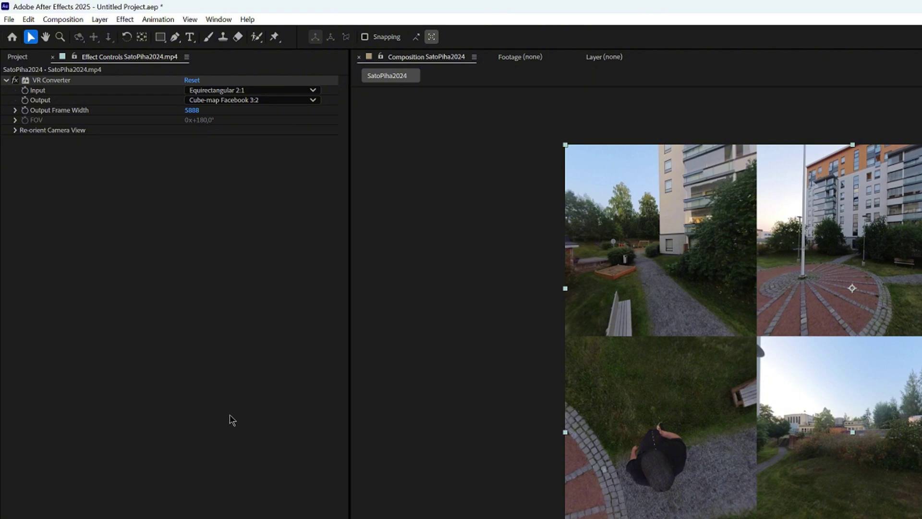
Step: Start a new template in Edit > Templates > Output Module
left_click(27, 20)
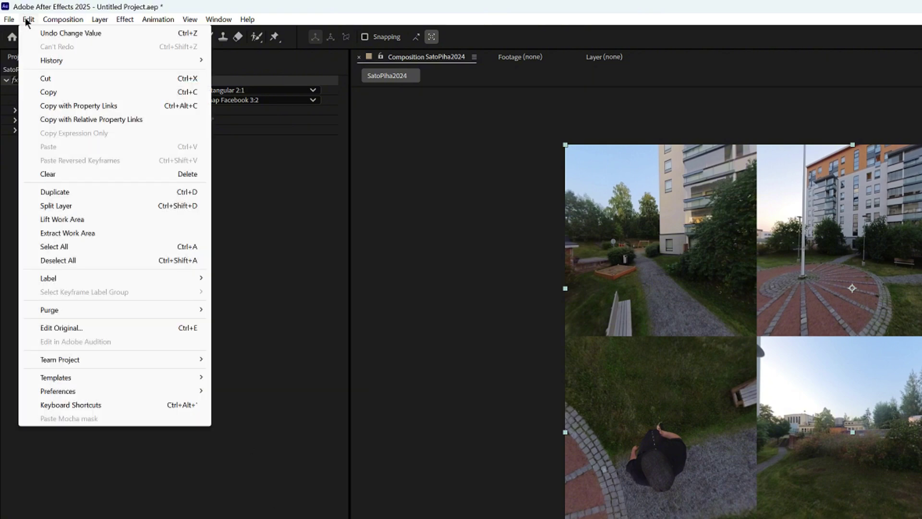
mouse_move(75, 373)
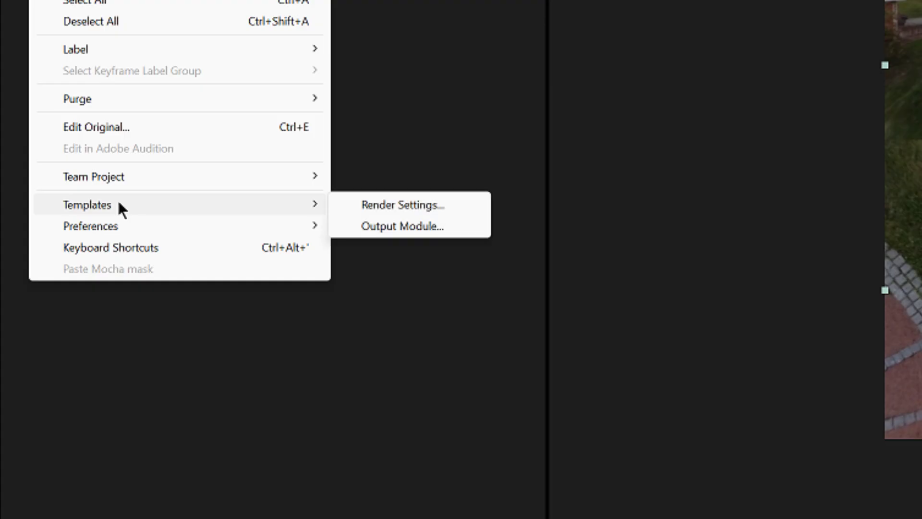
left_click(456, 227)
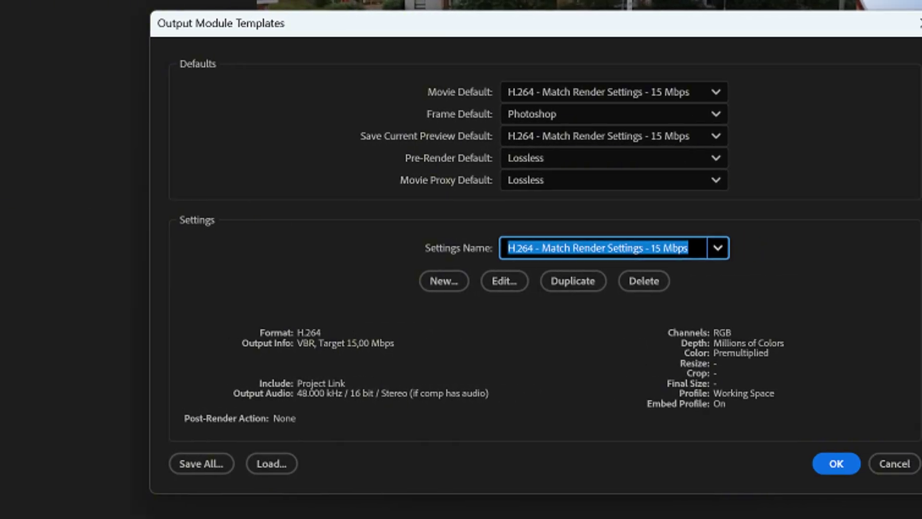
left_click(408, 287)
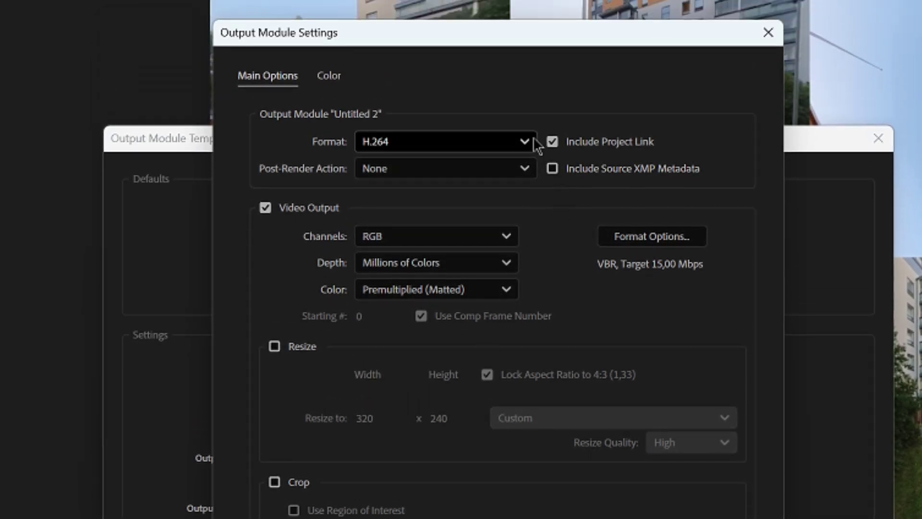
Step: Make the template a JPEG Sequence with quality at maximum and confirm it
left_click(516, 148)
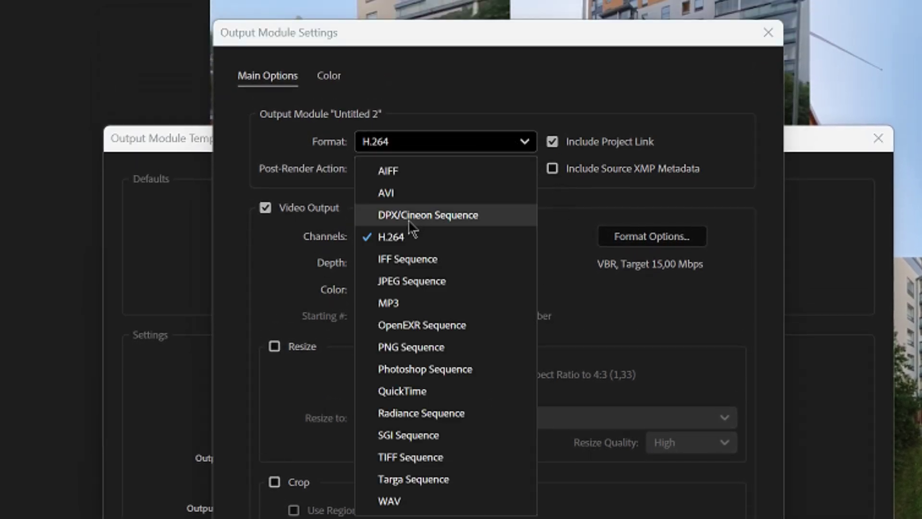
left_click(435, 284)
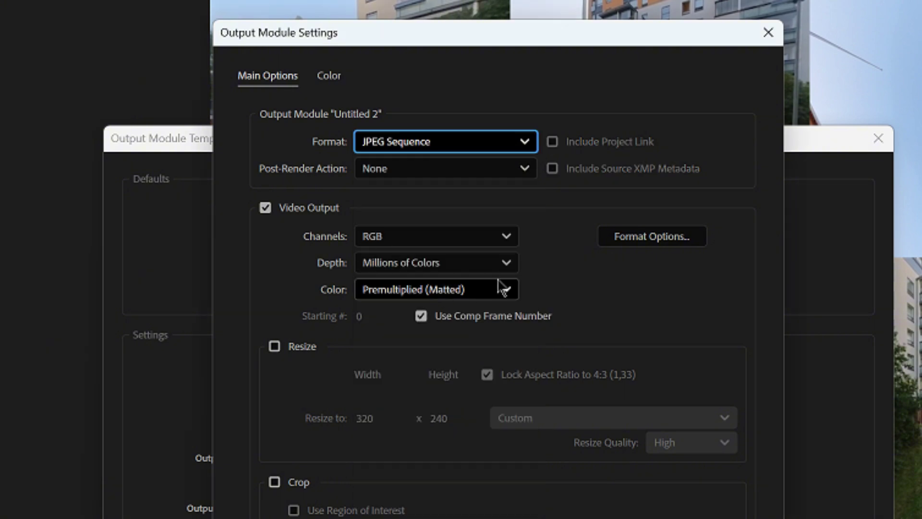
left_click(671, 238)
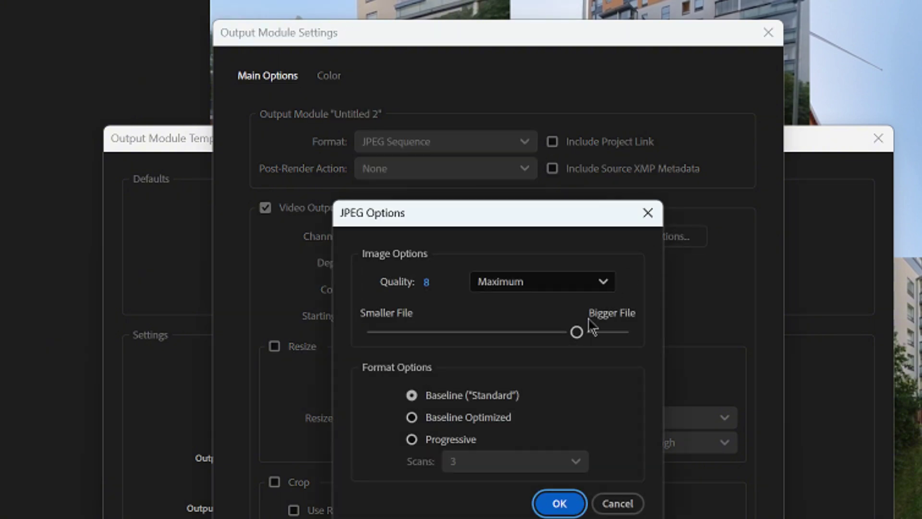
left_click_drag(576, 334, 587, 359)
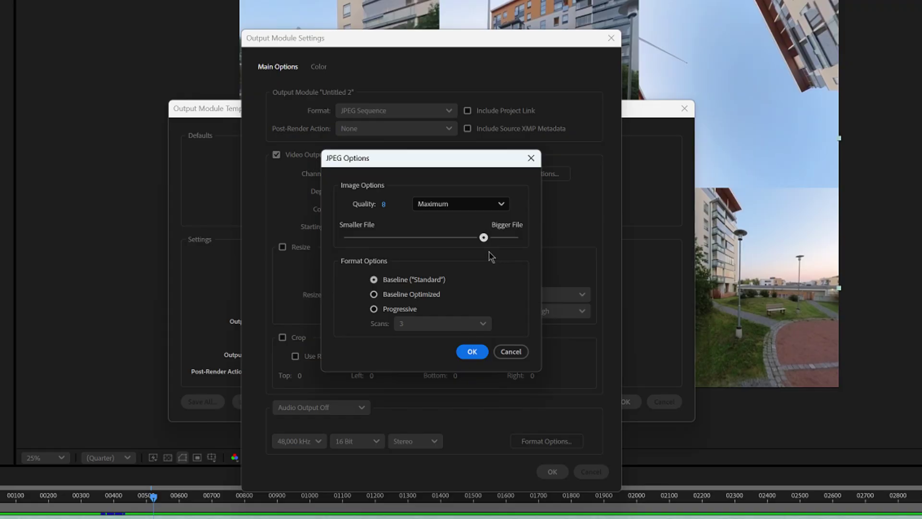
left_click(472, 351)
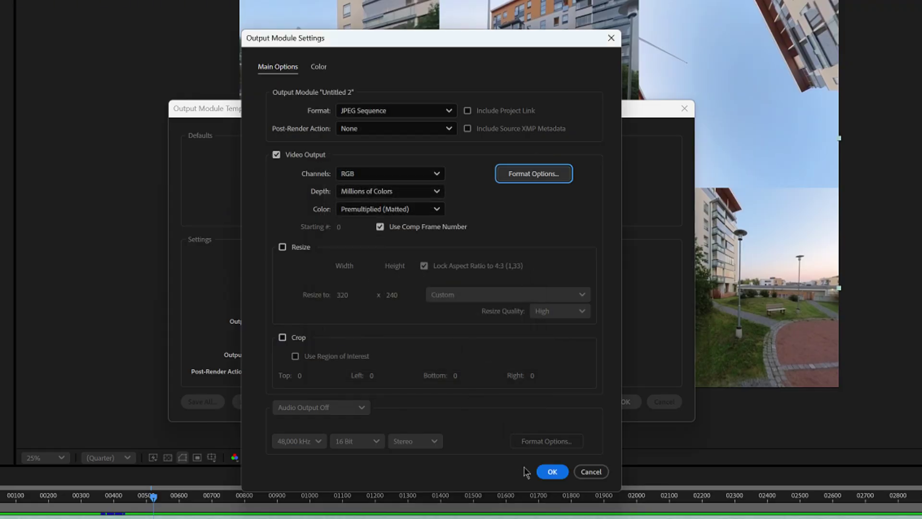
left_click(551, 476)
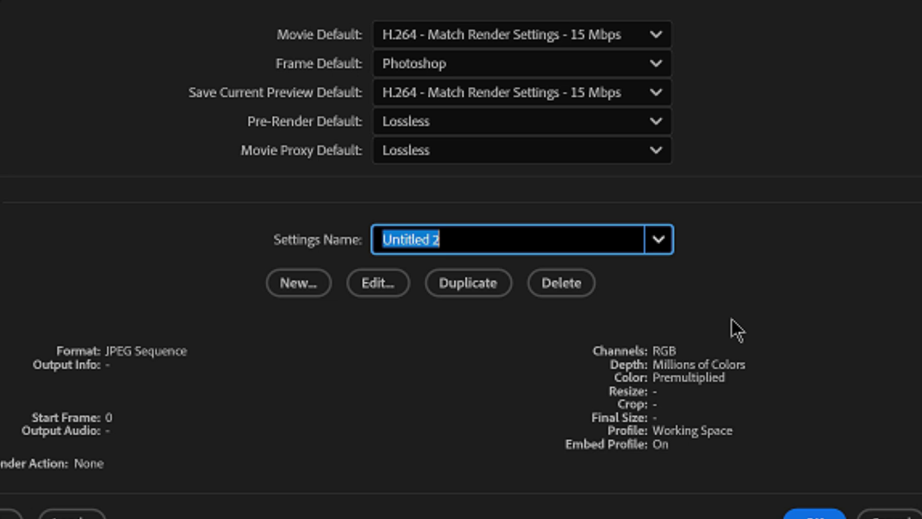
Step: Name the JPEG template SplitterJPG and close the Output Module Templates window
type("Spli")
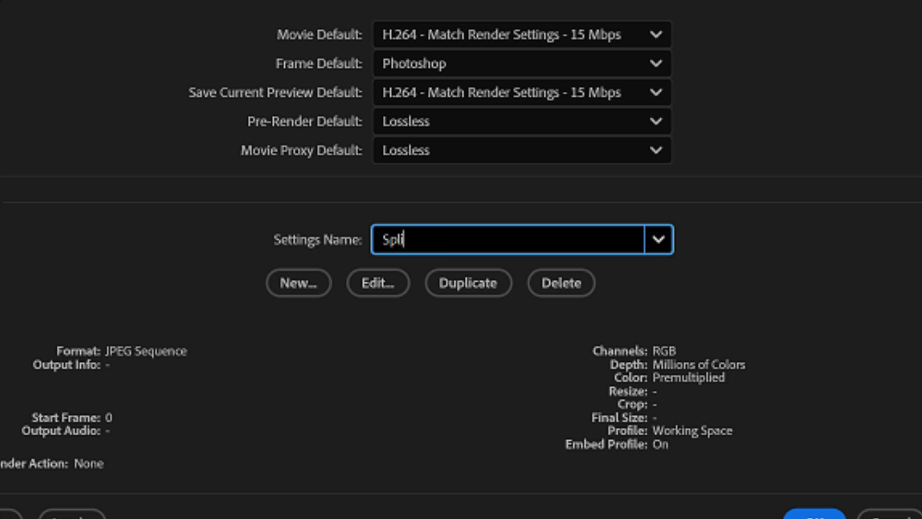
type("tterJPG")
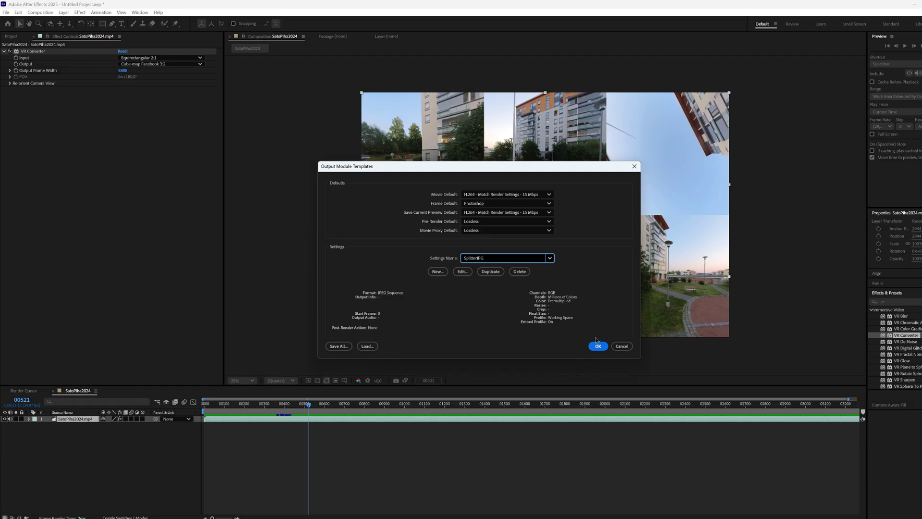
left_click(813, 516)
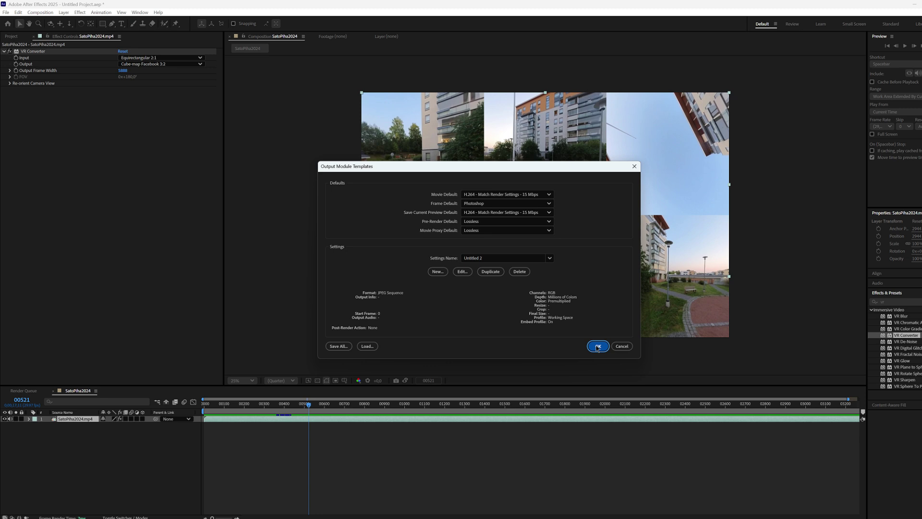
left_click(598, 347)
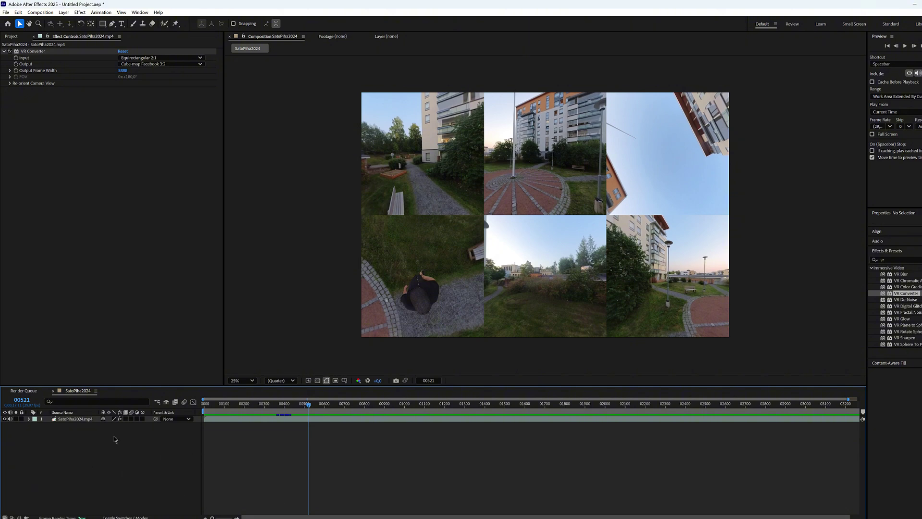
Step: Enable Time Remapping on the SatoPiha2024.mp4 layer
left_click(85, 419)
right_click(289, 422)
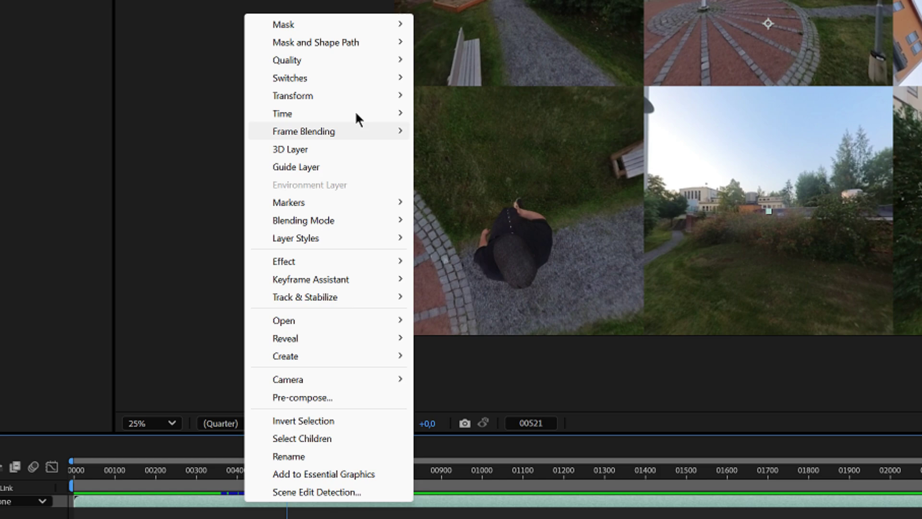
mouse_move(354, 113)
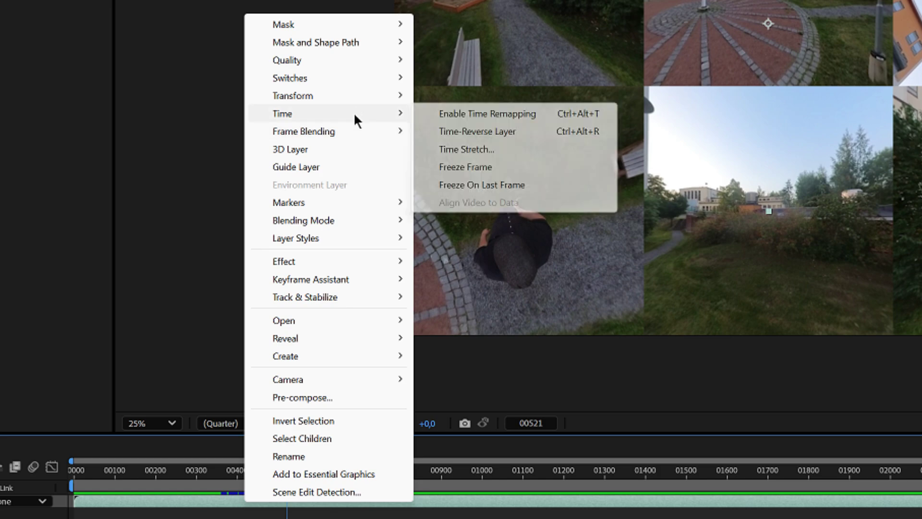
left_click(493, 114)
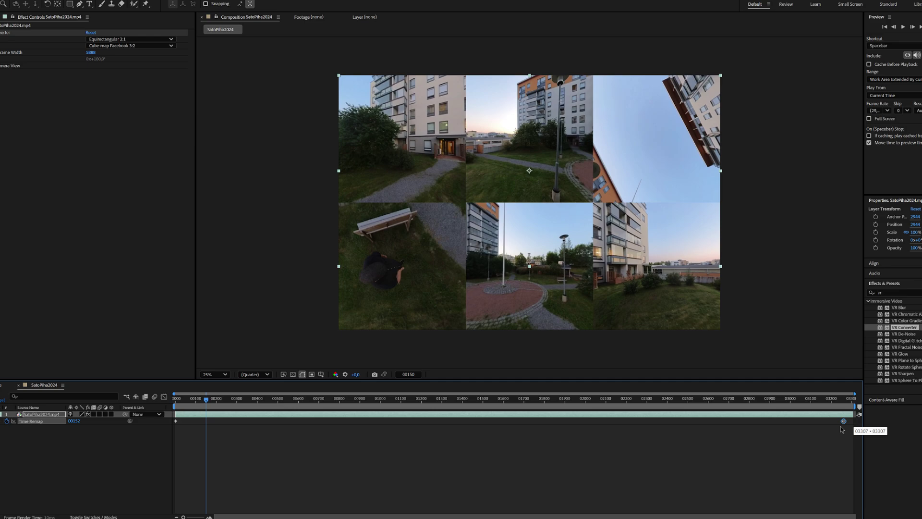
Step: Move the final Time Remap keyframe earlier to frame 00150, undoing the last drag
left_click_drag(872, 401, 425, 427)
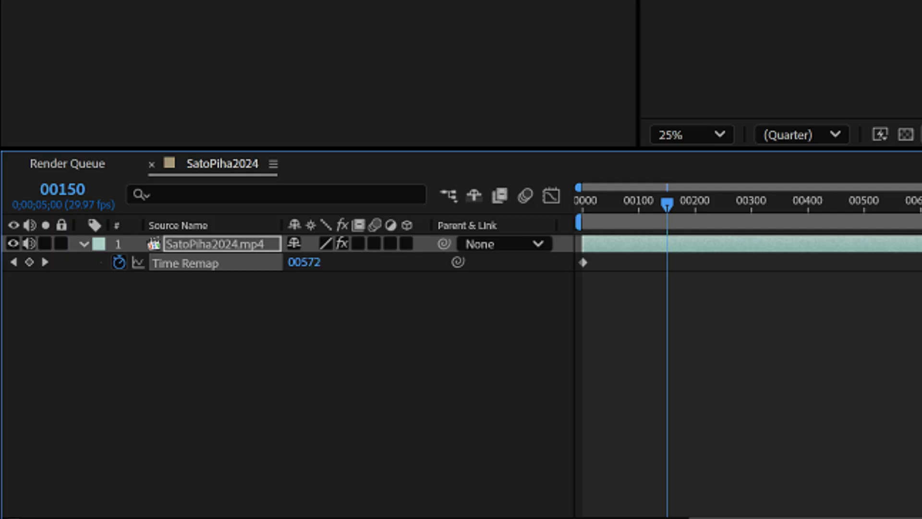
left_click_drag(920, 363, 659, 372)
left_click_drag(783, 264, 675, 369)
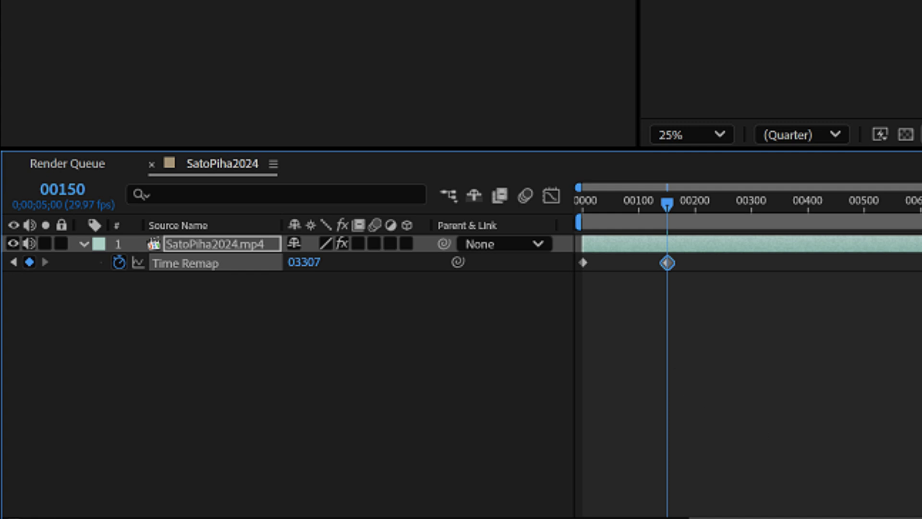
key("ctrl+z")
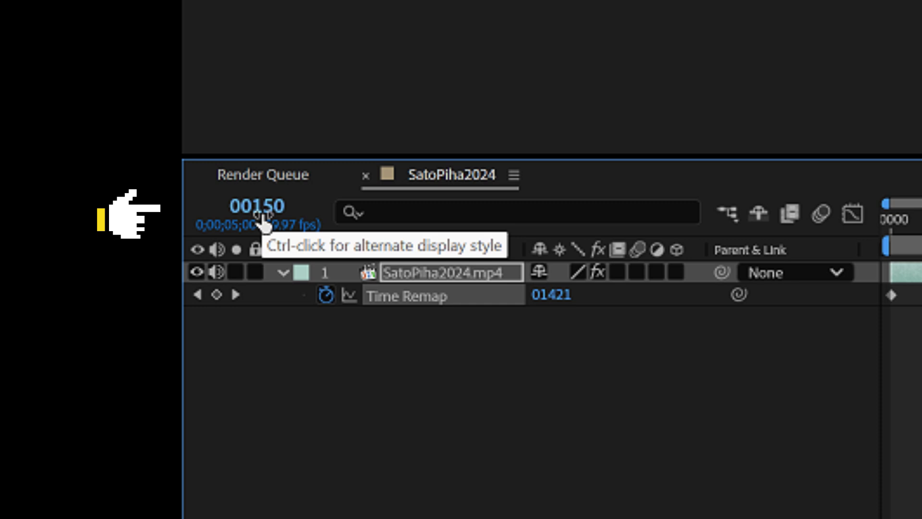
left_click(263, 221, "ctrl")
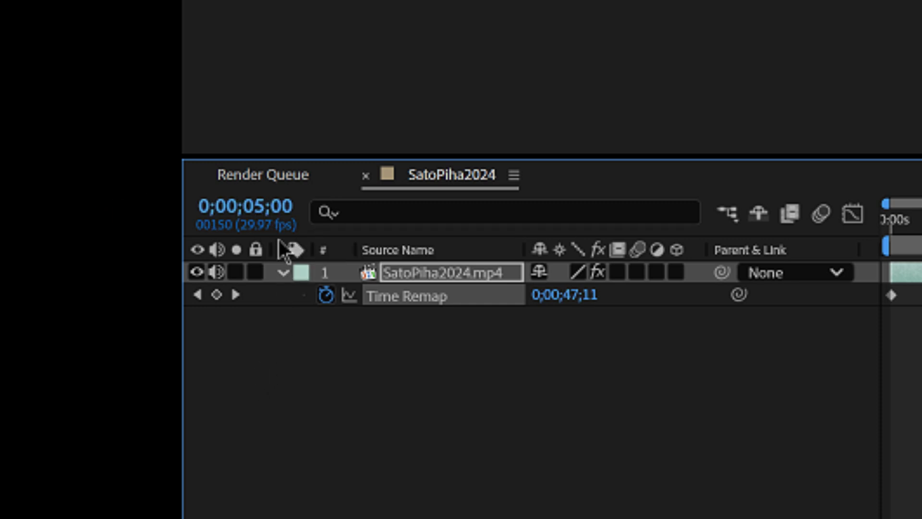
left_click(281, 222, "ctrl")
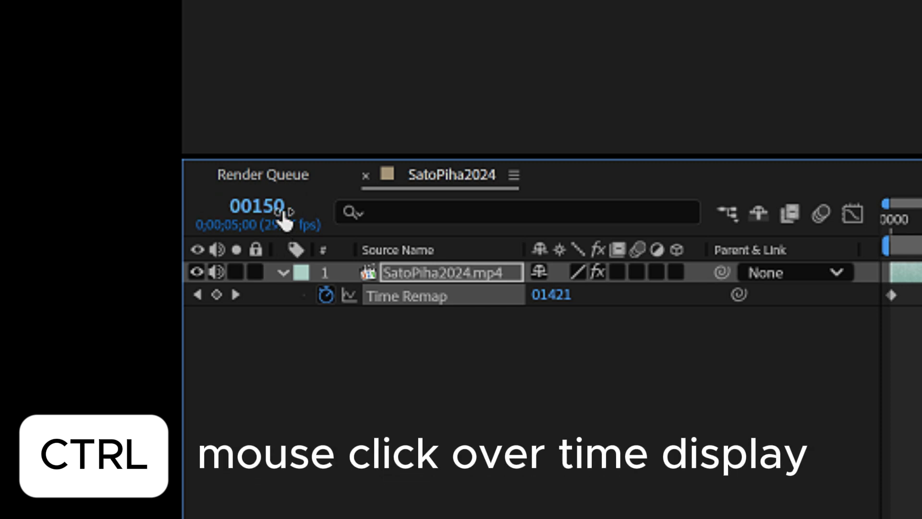
left_click(285, 218, "ctrl")
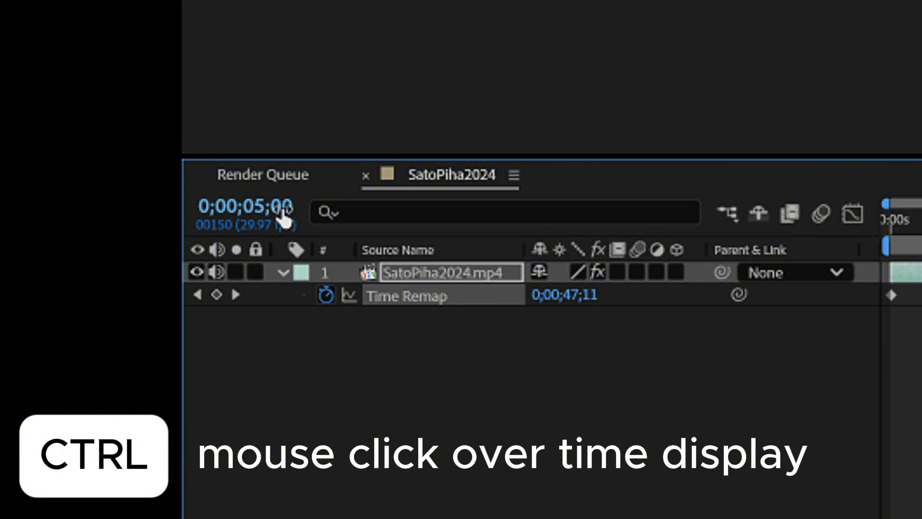
left_click(283, 216, "ctrl")
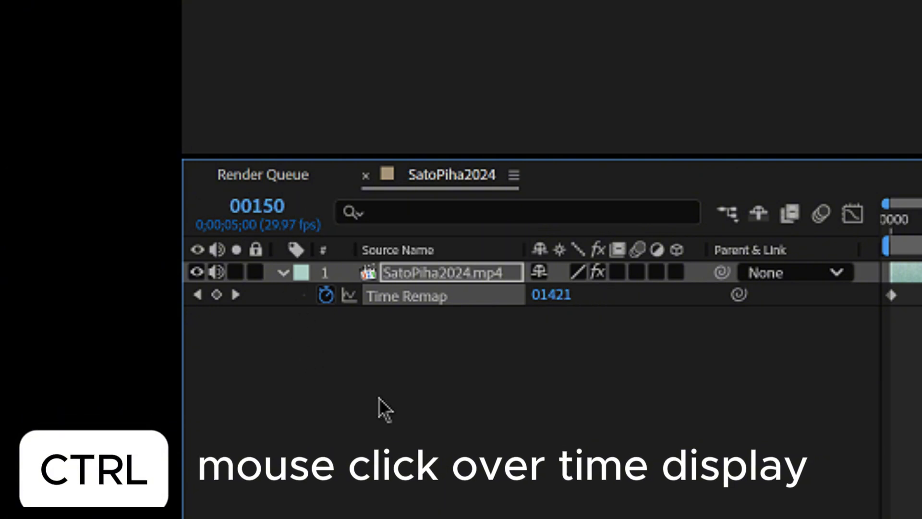
left_click(284, 215, "ctrl")
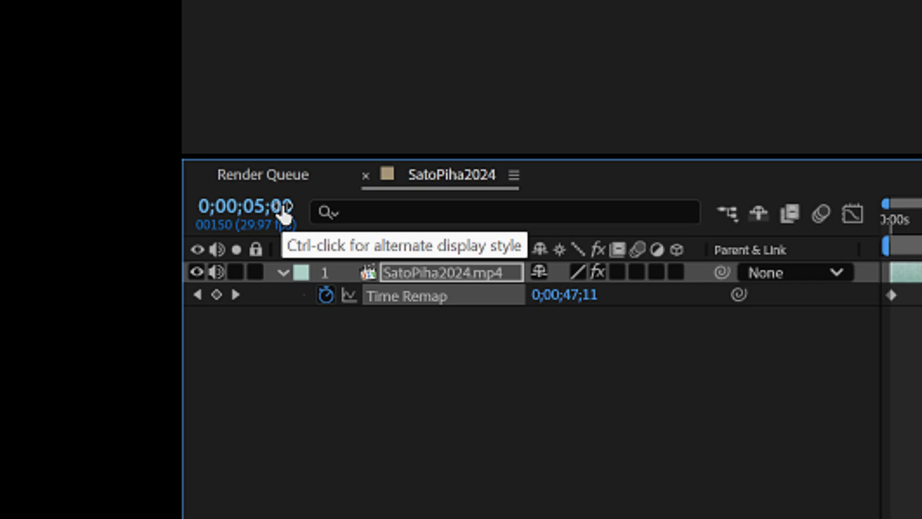
left_click(284, 214, "ctrl")
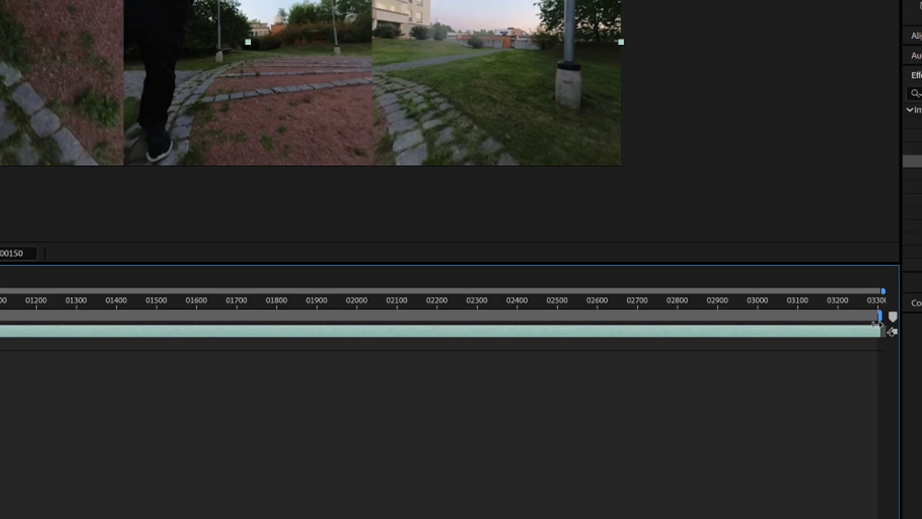
Step: End the work area at frame 00150 and trim the comp to it
mouse_move(878, 325)
left_mouse_down()
mouse_move(748, 347)
mouse_move(8, 315)
mouse_move(0, 431)
left_mouse_up()
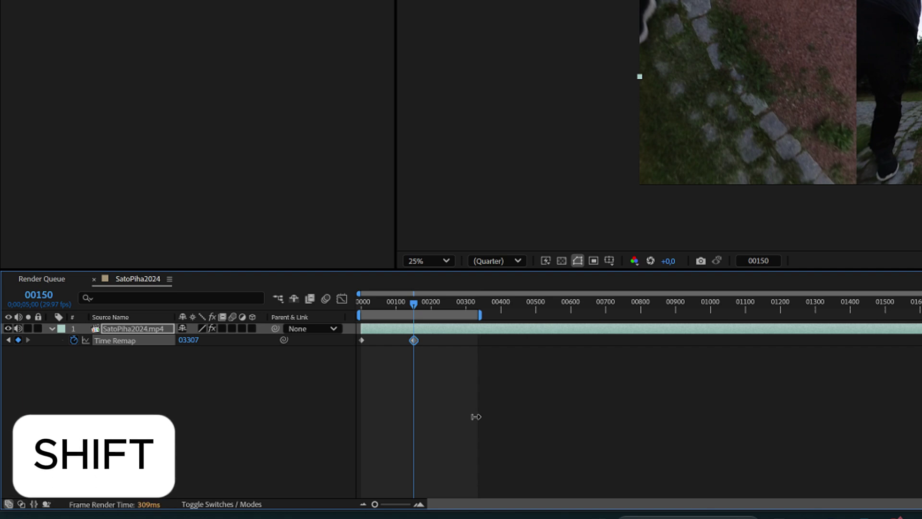
left_click_drag(476, 416, 421, 412)
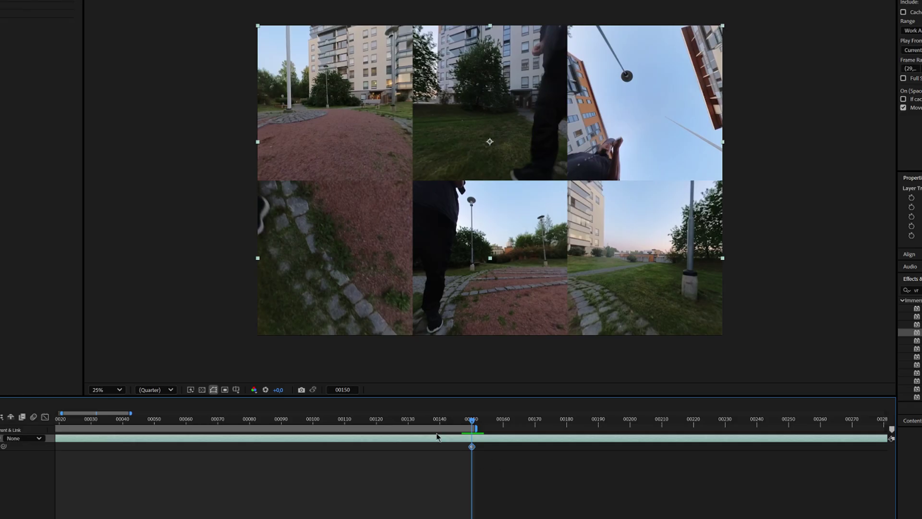
right_click(435, 428)
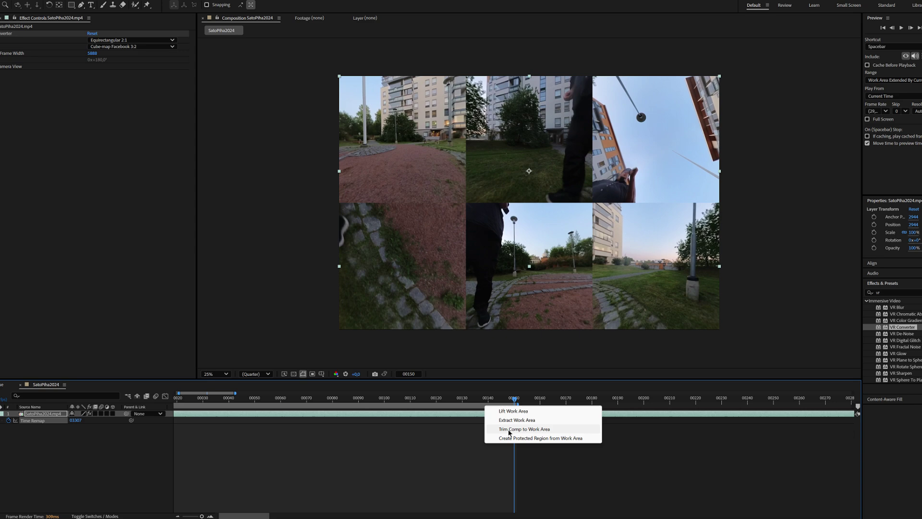
Step: Trim the composition to the work area and select the SatoPiha2024.mp4 layer
left_click(509, 429)
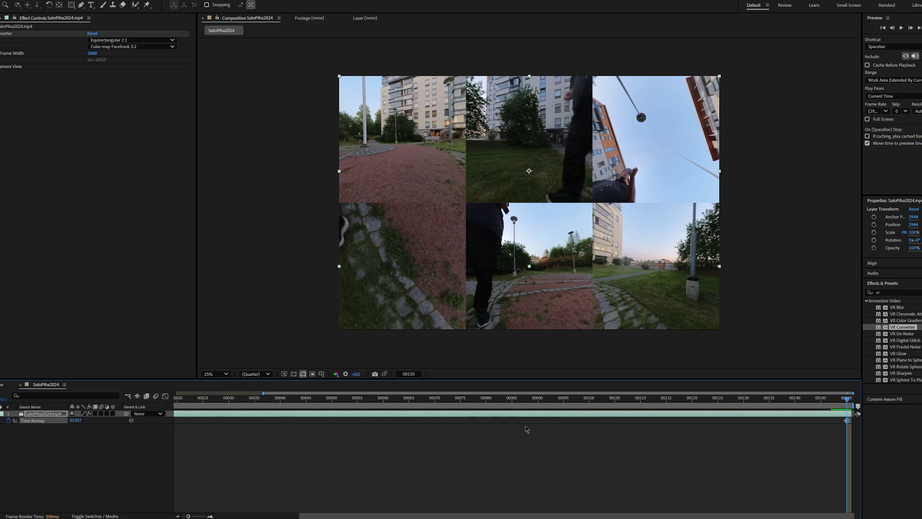
left_click(475, 483)
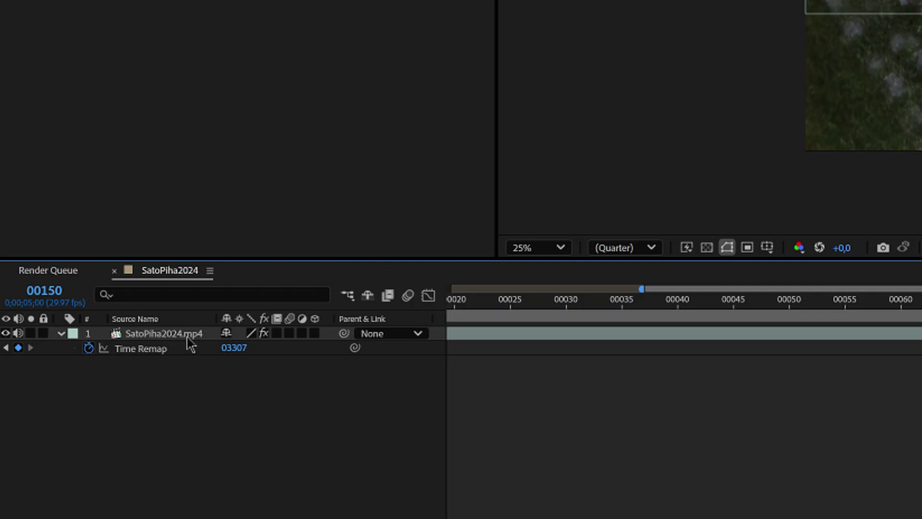
left_click(54, 417)
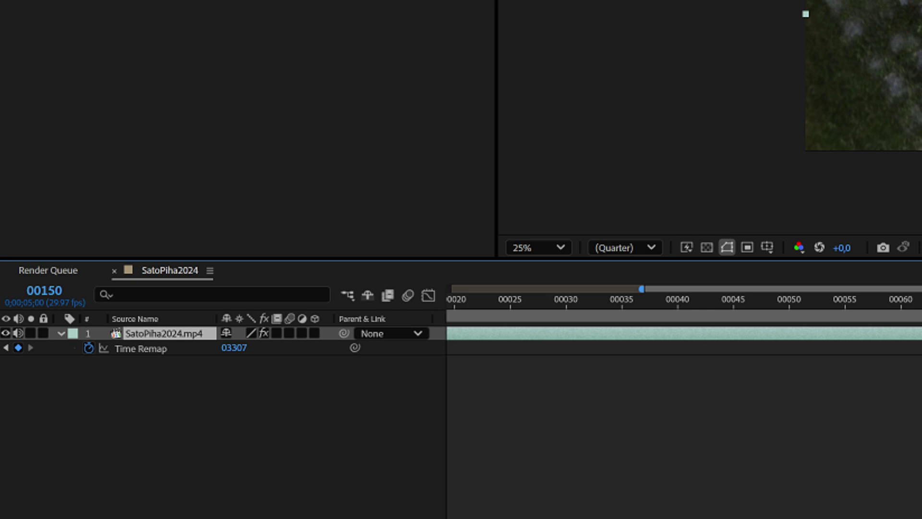
key("minus")
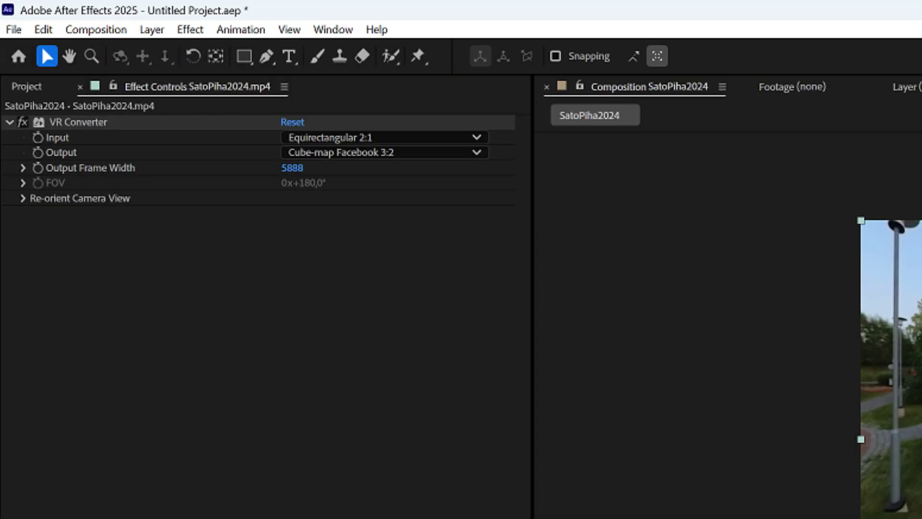
Step: Run the CubemapSplitter.jsx script from the koodi\CubemapSplitter folder
left_click(14, 30)
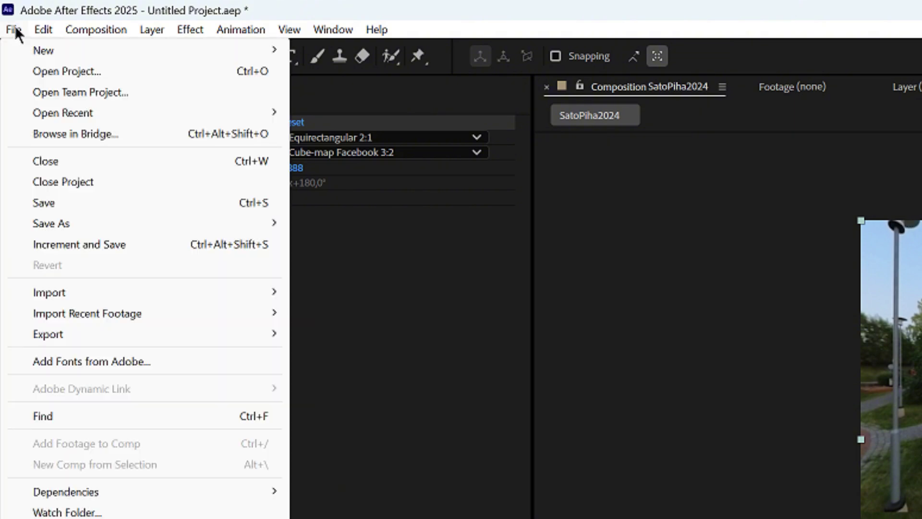
mouse_move(136, 505)
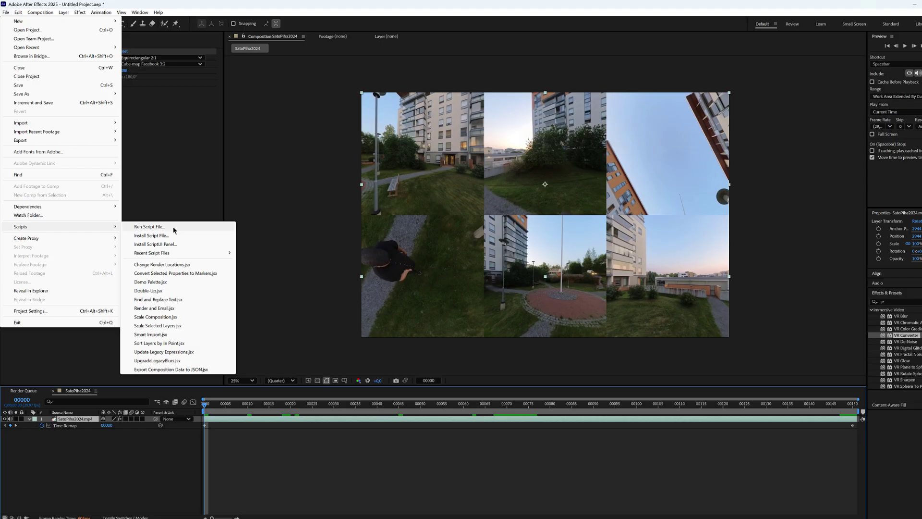
left_click(413, 373)
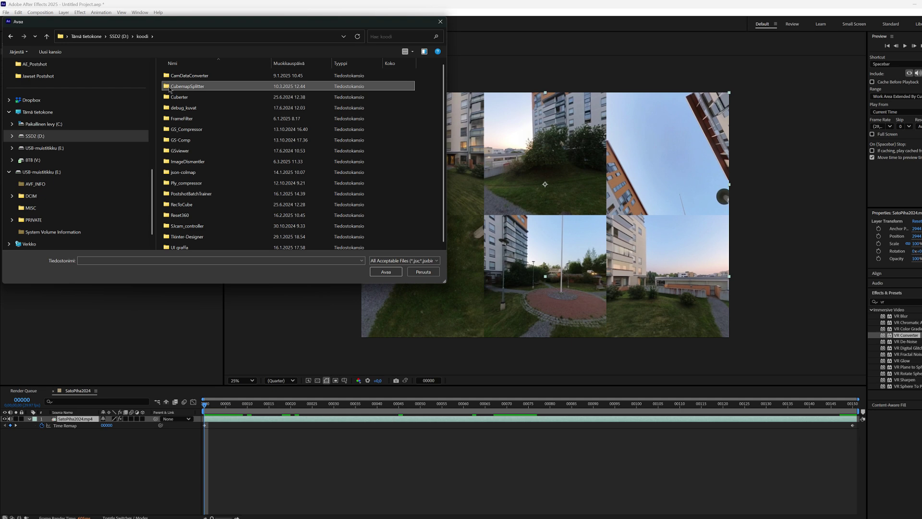
double_click(169, 88)
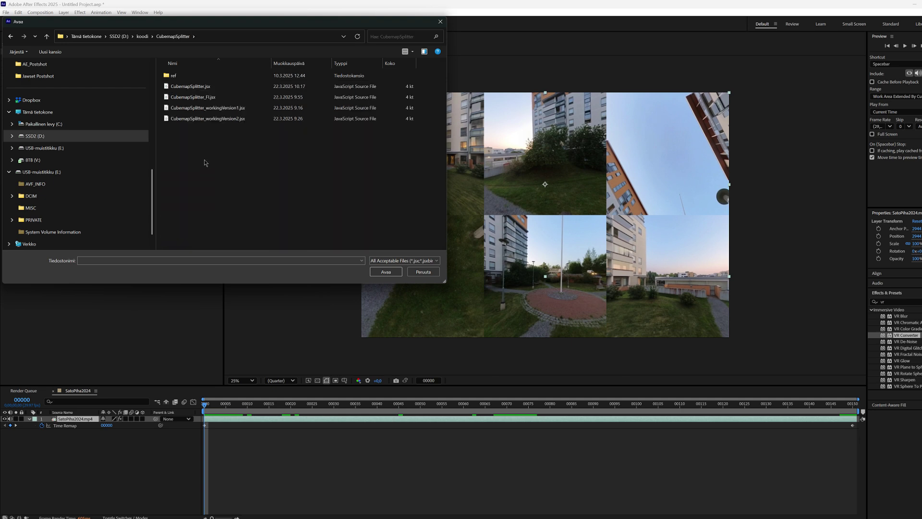
left_click(192, 87)
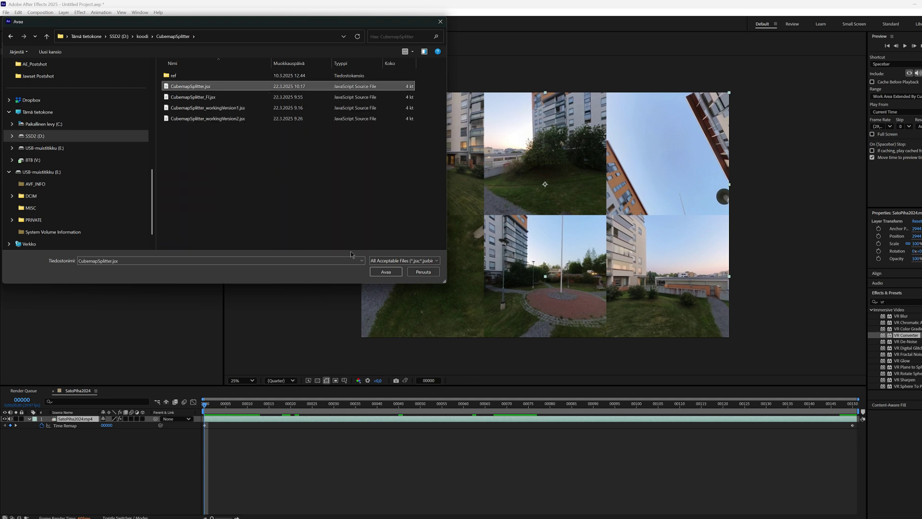
left_click(383, 272)
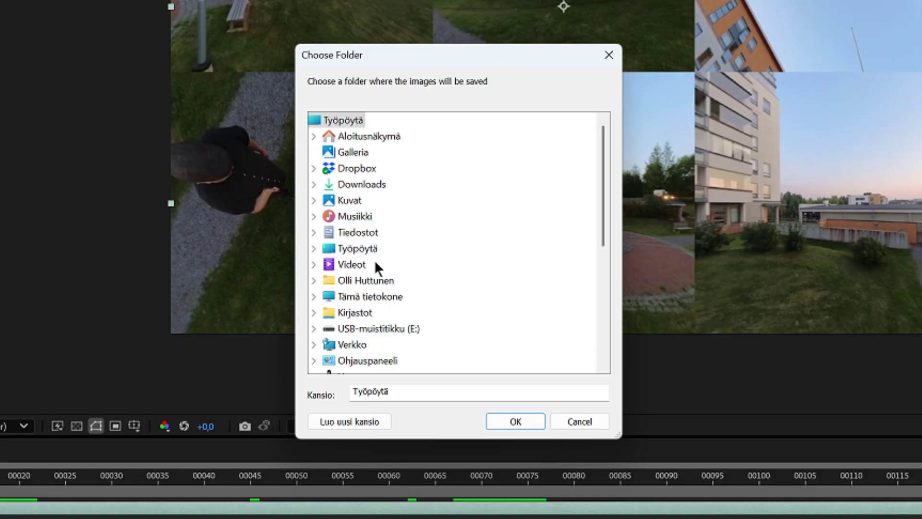
Step: Create a new set1 folder inside Kuvat and confirm it as the image output folder
left_click(312, 248)
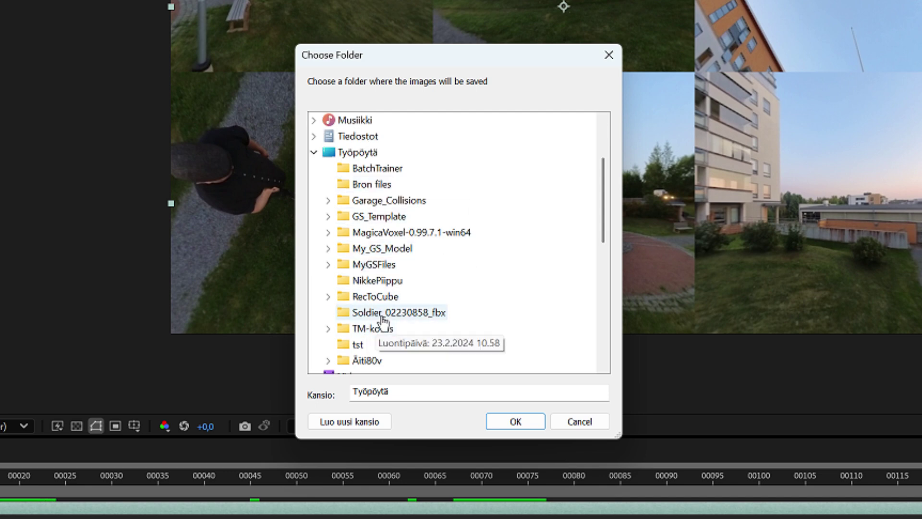
left_click(314, 153)
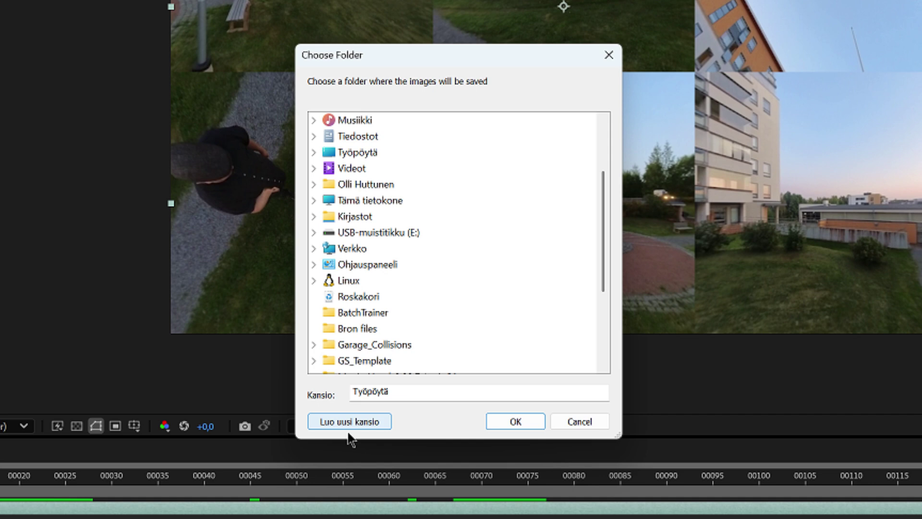
scroll(313, 205, "up", 3)
left_click(313, 201)
left_click(349, 201)
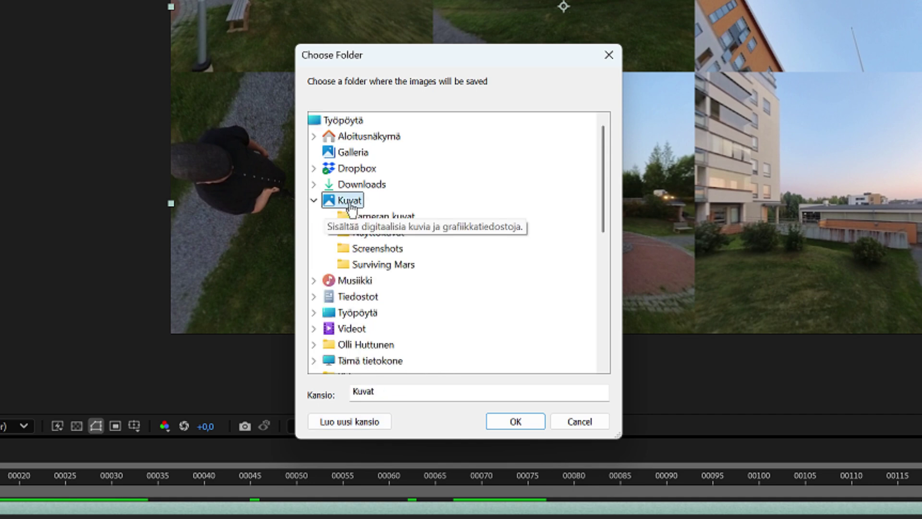
left_click(351, 416)
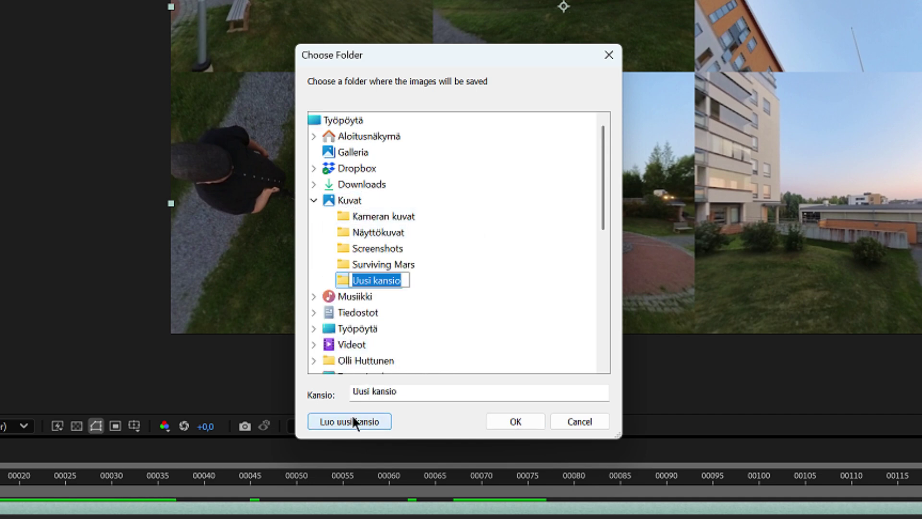
type("set1")
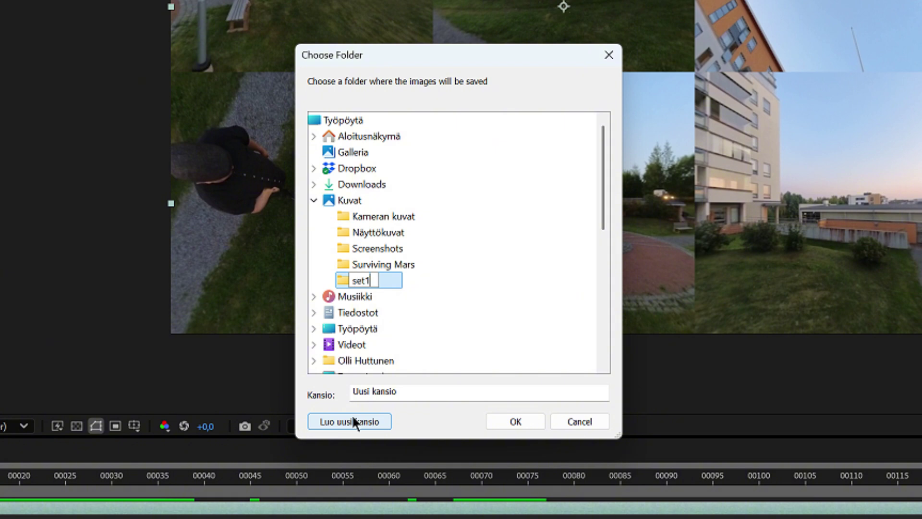
key("Return")
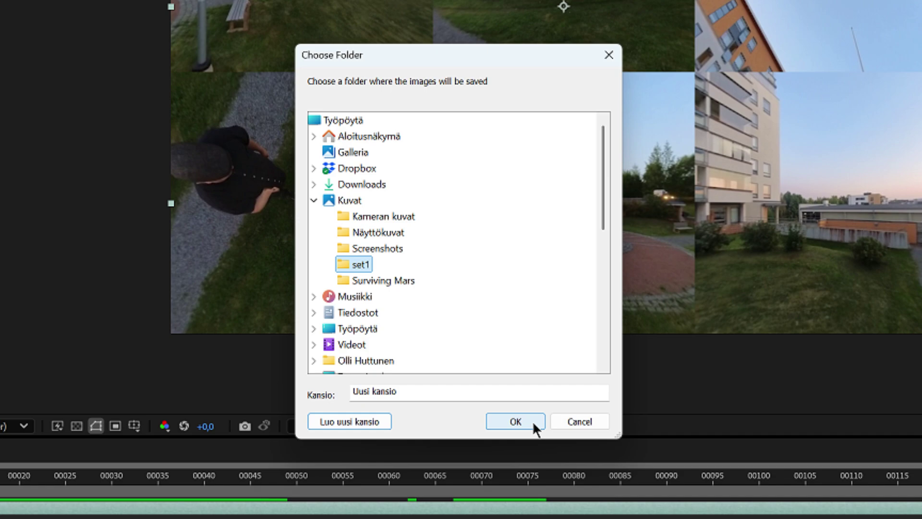
left_click(533, 423)
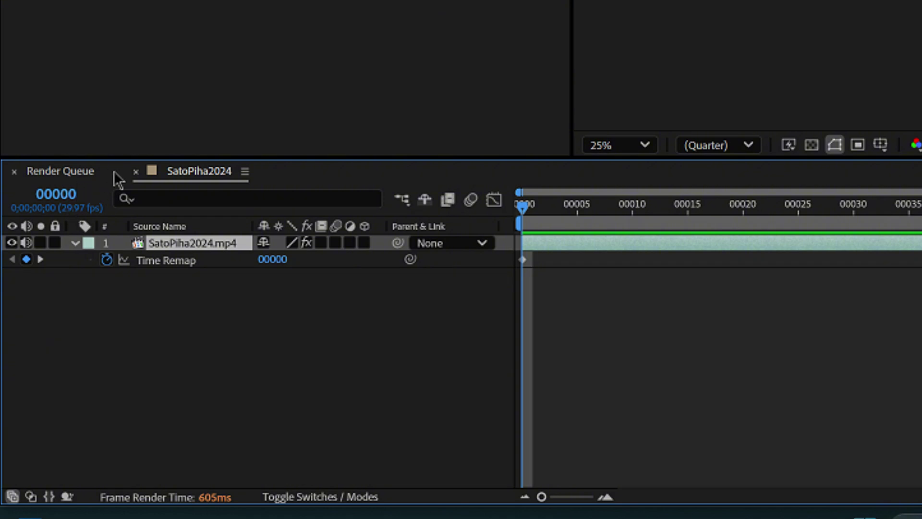
Step: Review the six queued cube-face items in the Render Queue and render them all
left_click(111, 171)
scroll(771, 390, "up", 1)
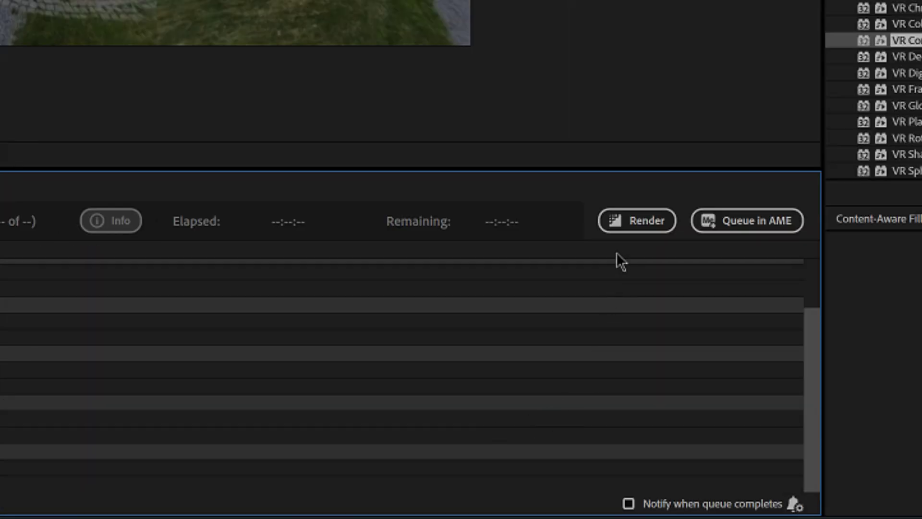
left_click(627, 223)
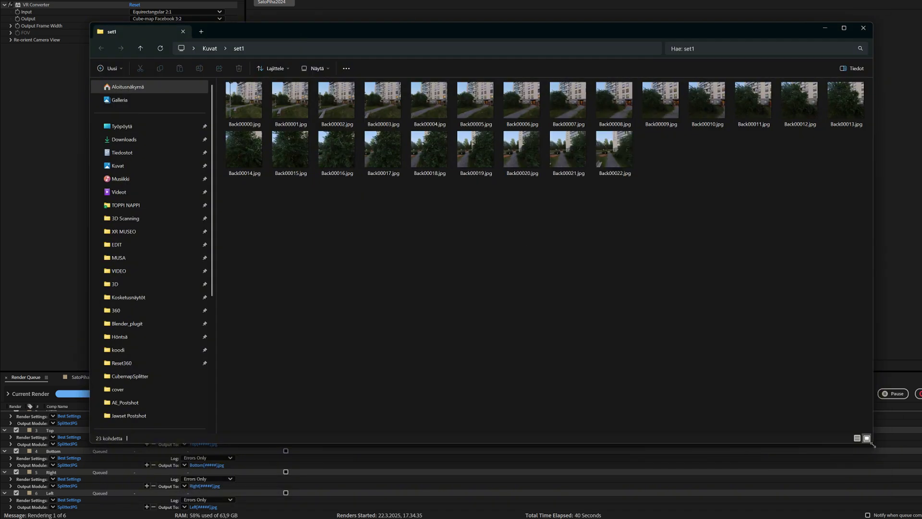
Step: Shrink the Explorer window and scroll through the rendered cube-face JPEGs
left_click_drag(873, 445, 730, 449)
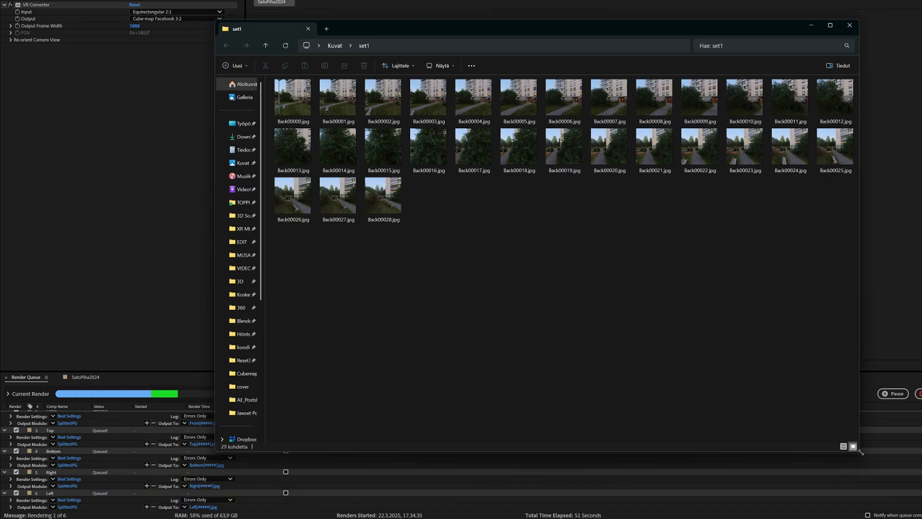
left_click_drag(861, 452, 738, 352)
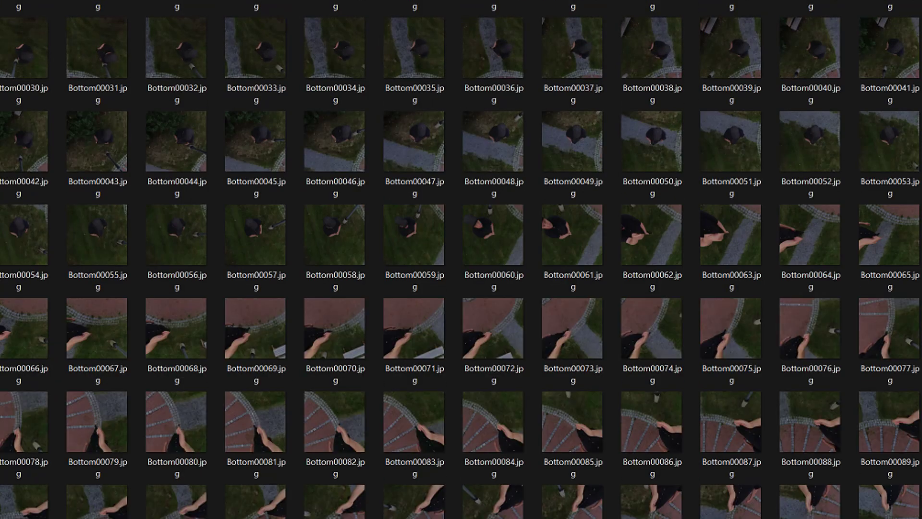
scroll(461, 259, "down", 3)
scroll(461, 260, "down", 5)
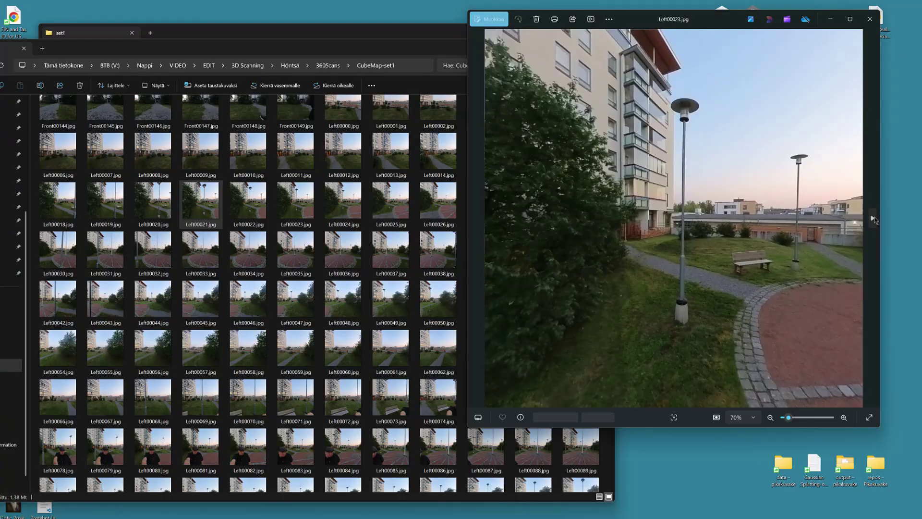
Step: Step frame by frame through the Left image sequence in the viewer
left_click(874, 219)
left_click(874, 219)
left_click(874, 219)
left_click(873, 219)
left_click(874, 219)
left_click(873, 219)
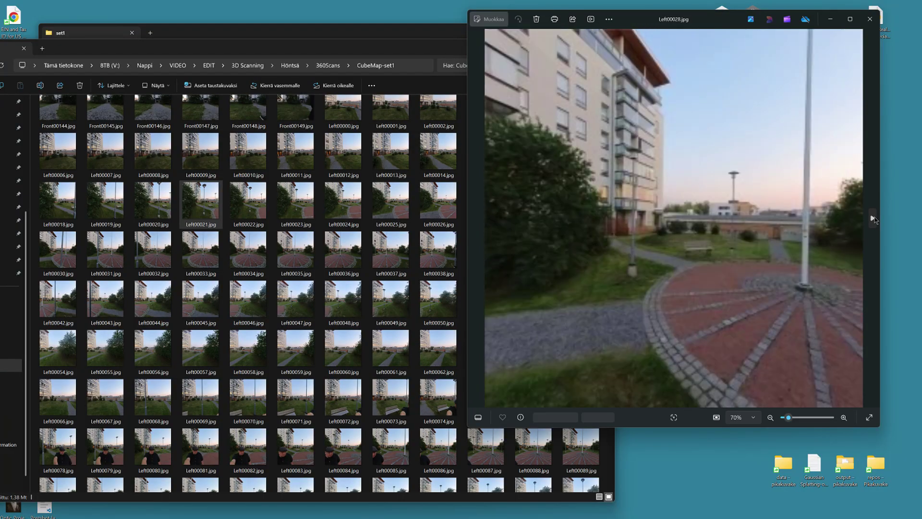
left_click(873, 219)
left_click(873, 219)
left_click(873, 219)
left_click(873, 219)
left_click(874, 219)
left_click(873, 219)
left_click(874, 219)
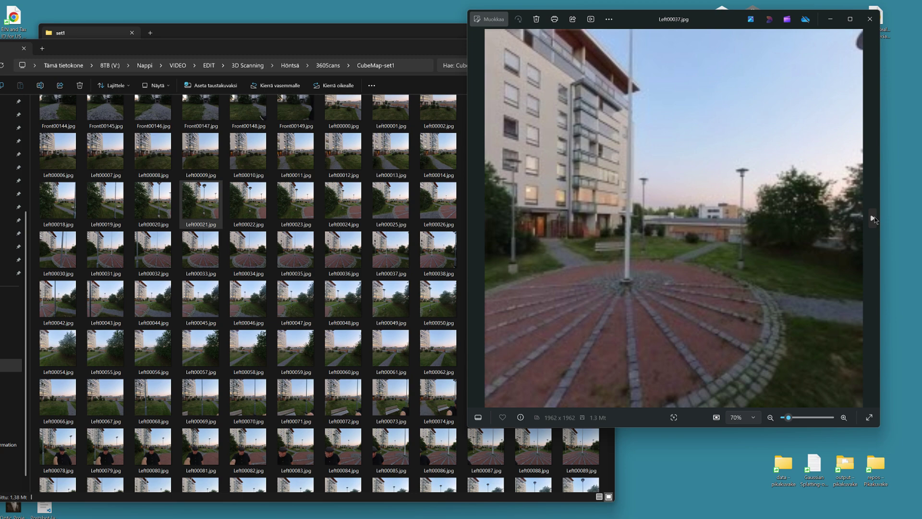
left_click(873, 219)
left_click(873, 219)
left_click(873, 219)
left_click(873, 219)
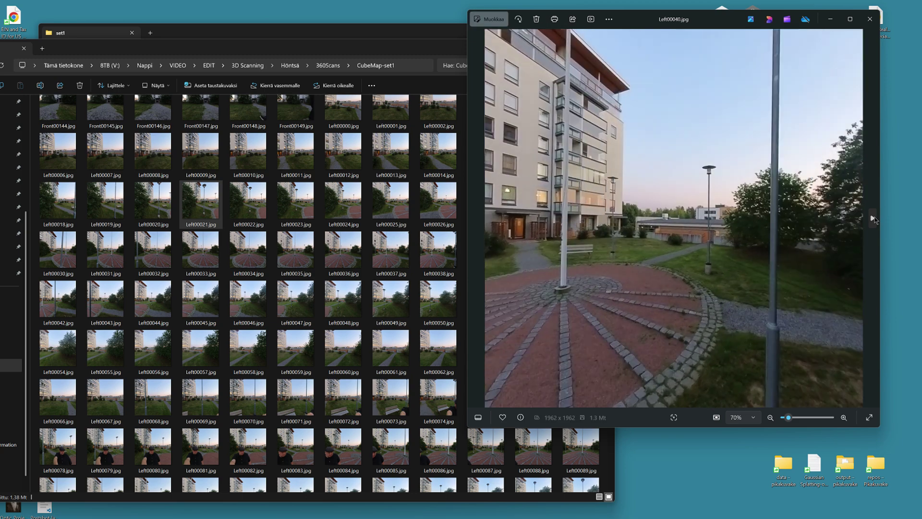
left_click(873, 219)
left_click(873, 219)
left_click(874, 219)
left_click(873, 219)
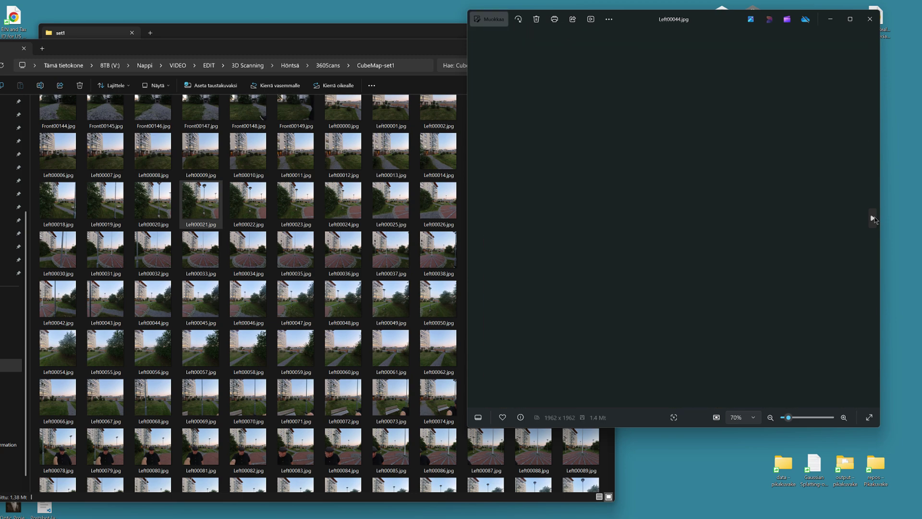
left_click(874, 220)
left_click(873, 219)
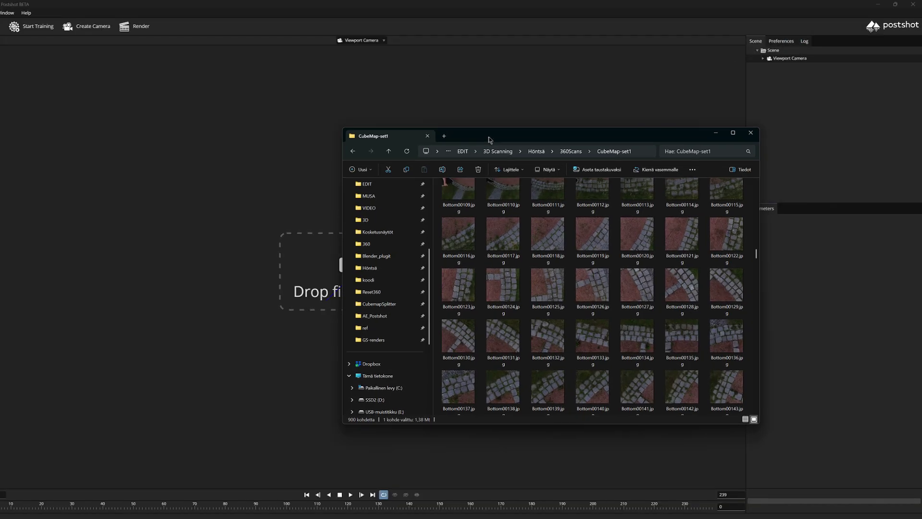
Step: Drag all 900 CubeMap-set1 images into Postshot, set Max Splat Count to 1200, and import
left_click_drag(488, 140, 562, 133)
scroll(633, 302, "up", 7)
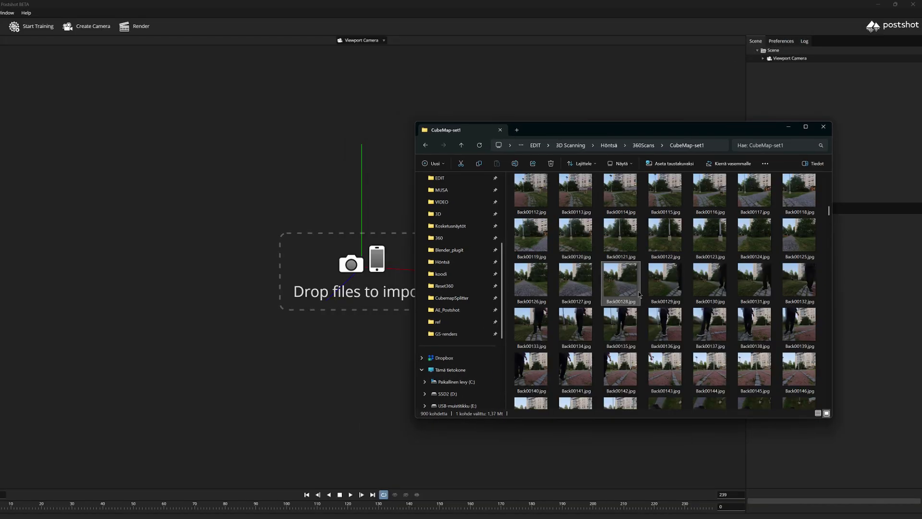
key("ctrl+a")
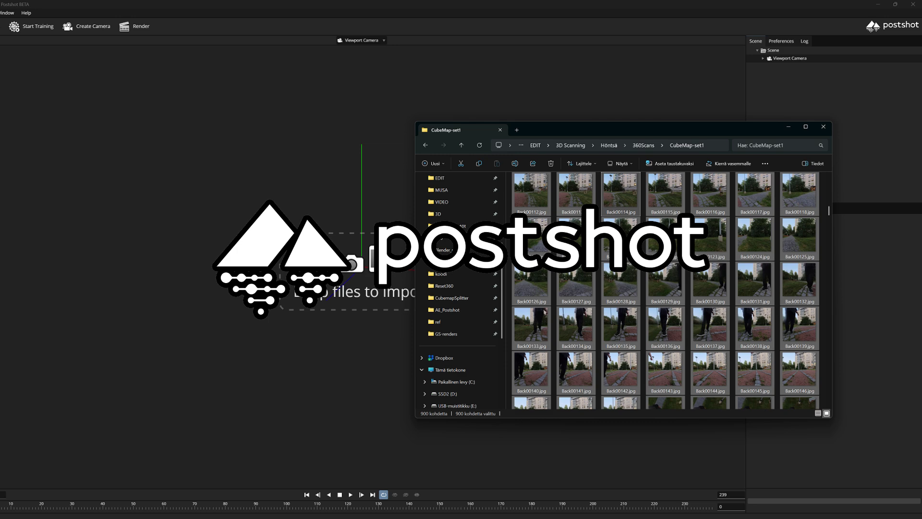
left_click_drag(621, 284, 335, 287)
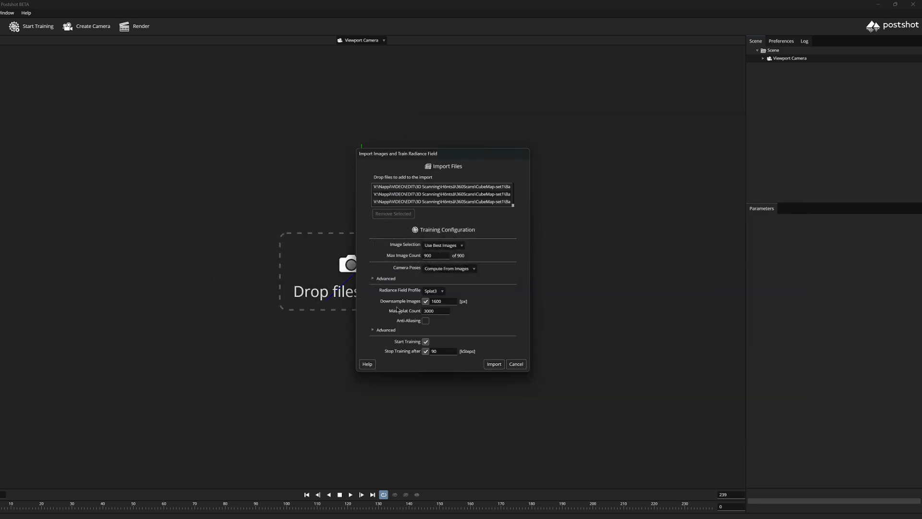
left_click_drag(444, 310, 433, 310)
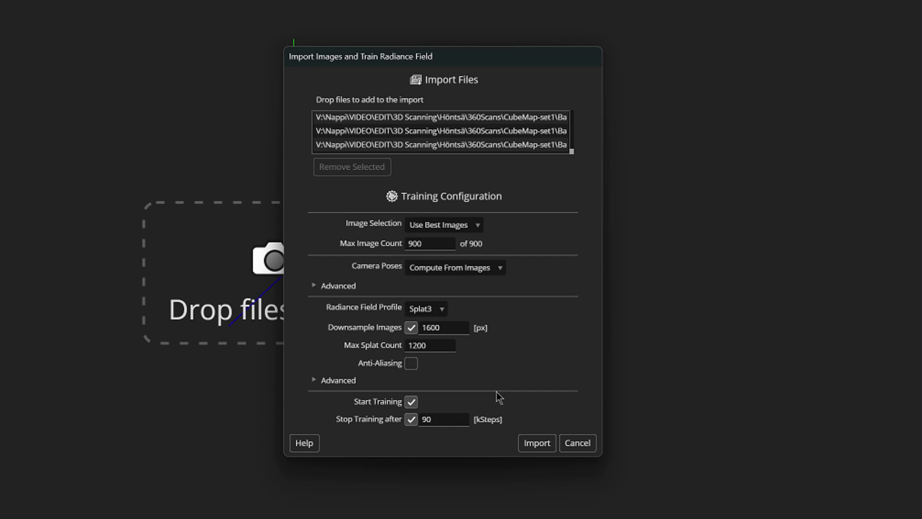
left_click(553, 447)
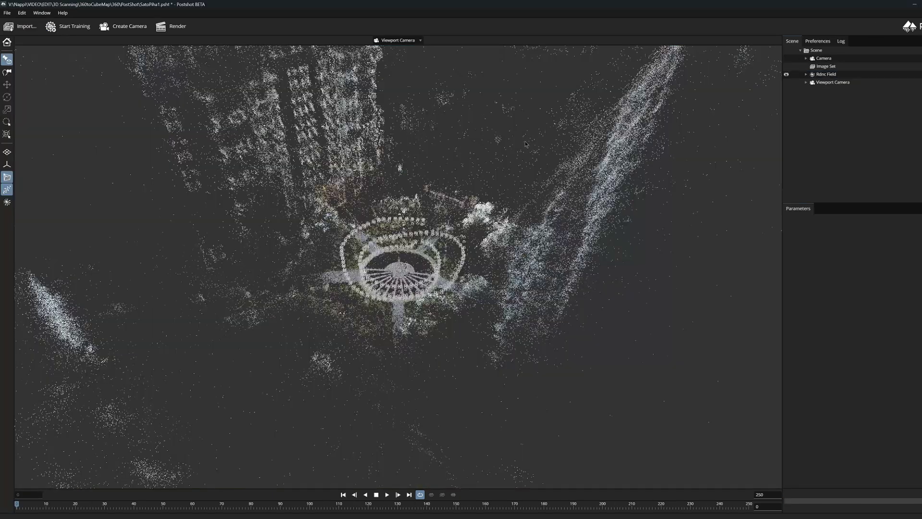
Step: Orbit the trained plaza scene, then scrub and play through the imported image set
left_click_drag(525, 144, 370, 296)
scroll(370, 295, "up", 5)
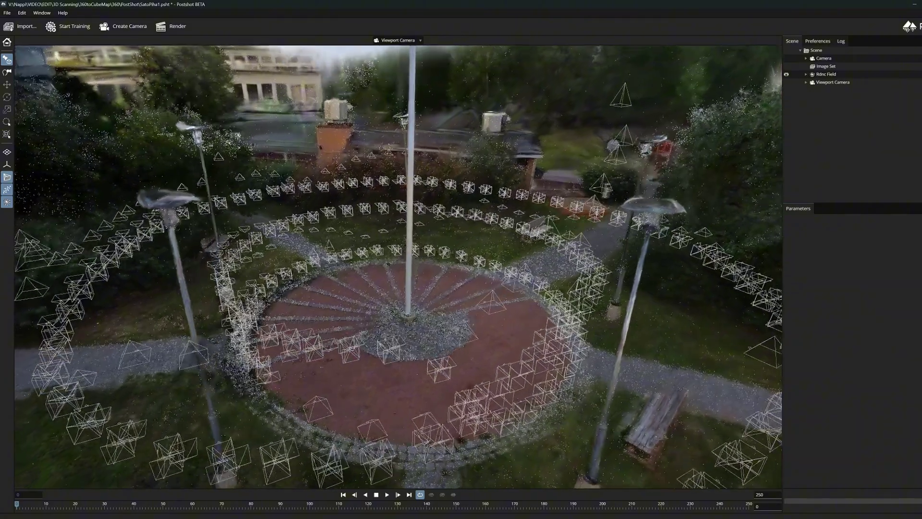
left_click_drag(230, 505, 260, 505)
left_click(388, 494)
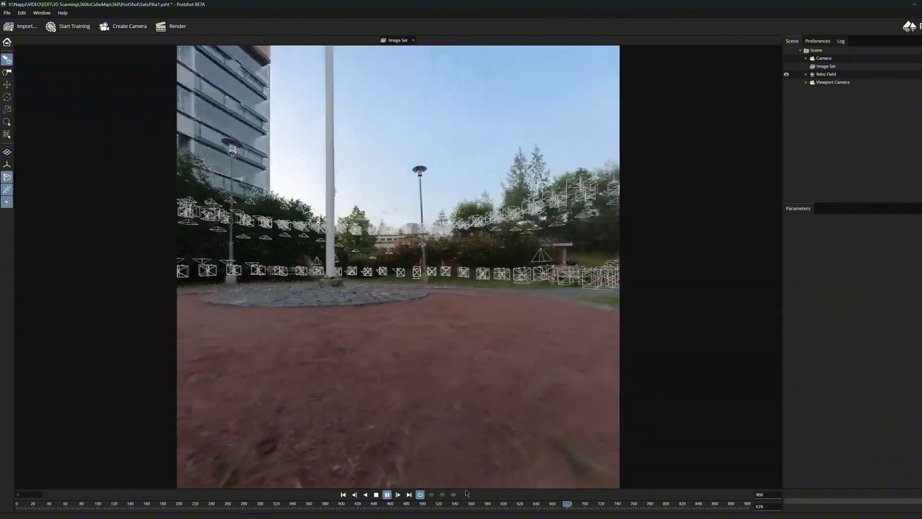